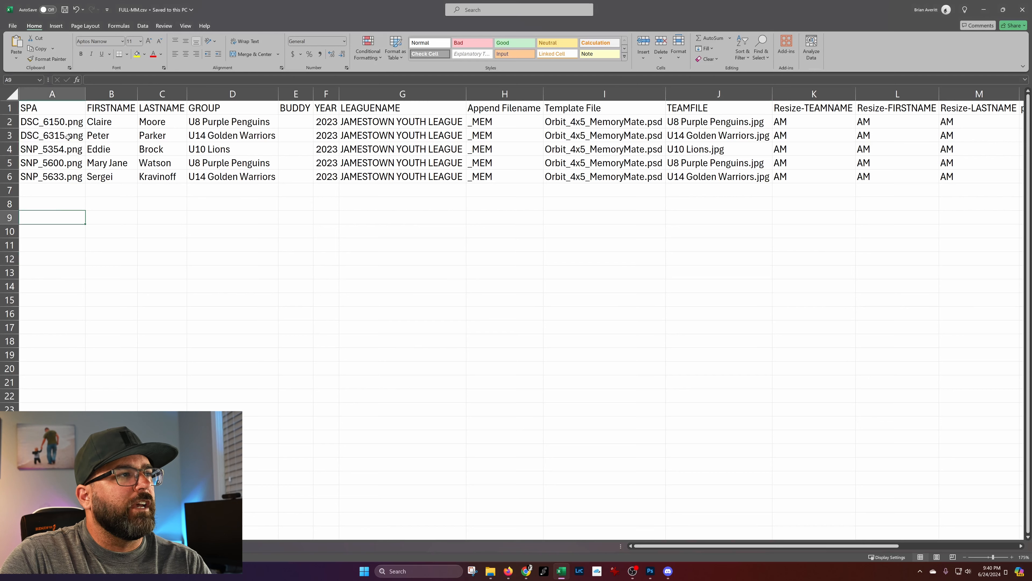
Review the SPA image, name, group, year, league and append filename columns of the FULL-MM.csv sheet.
{"action": "left_click_drag", "start_coordinate": [65, 122], "coordinate": [64, 179]}
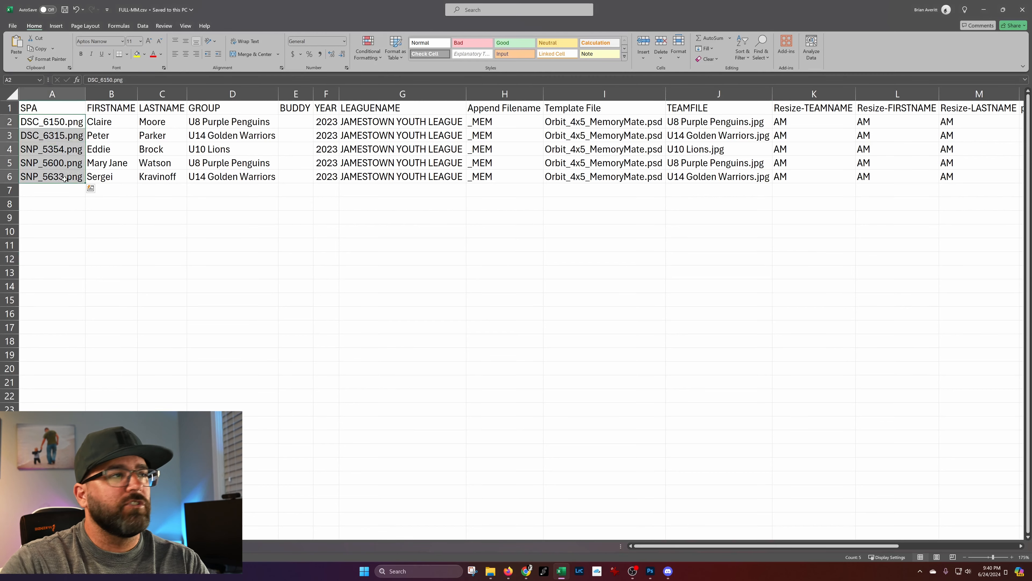
{"action": "left_click", "coordinate": [112, 94]}
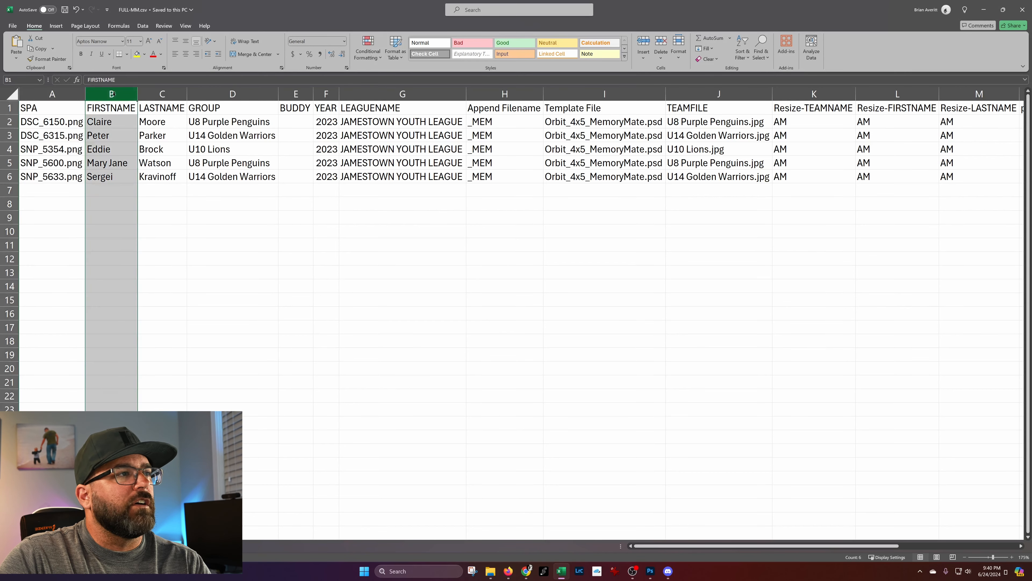
{"action": "left_click", "coordinate": [163, 93]}
{"action": "left_click", "coordinate": [225, 93]}
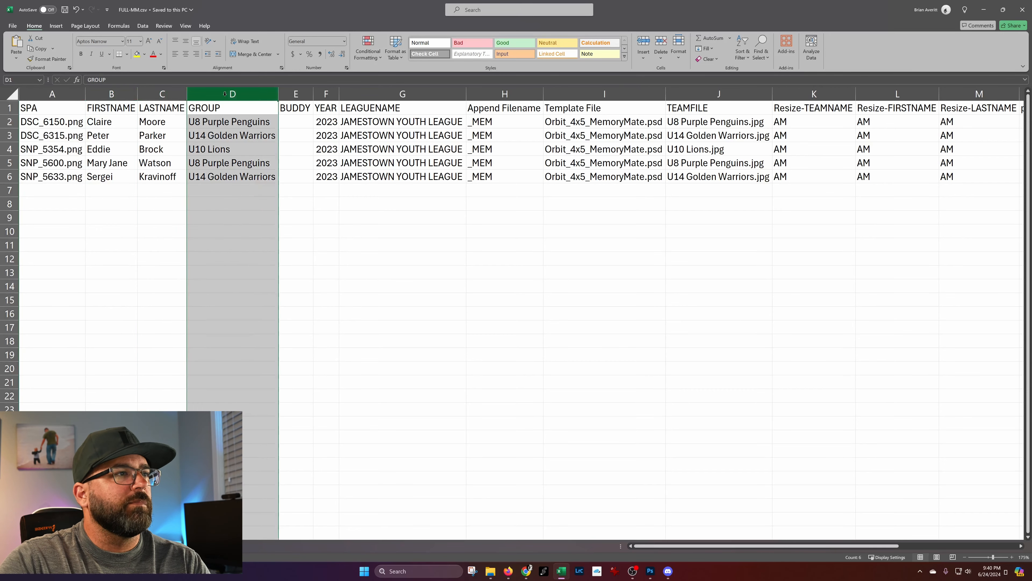
{"action": "left_click", "coordinate": [326, 94]}
{"action": "left_click", "coordinate": [402, 93]}
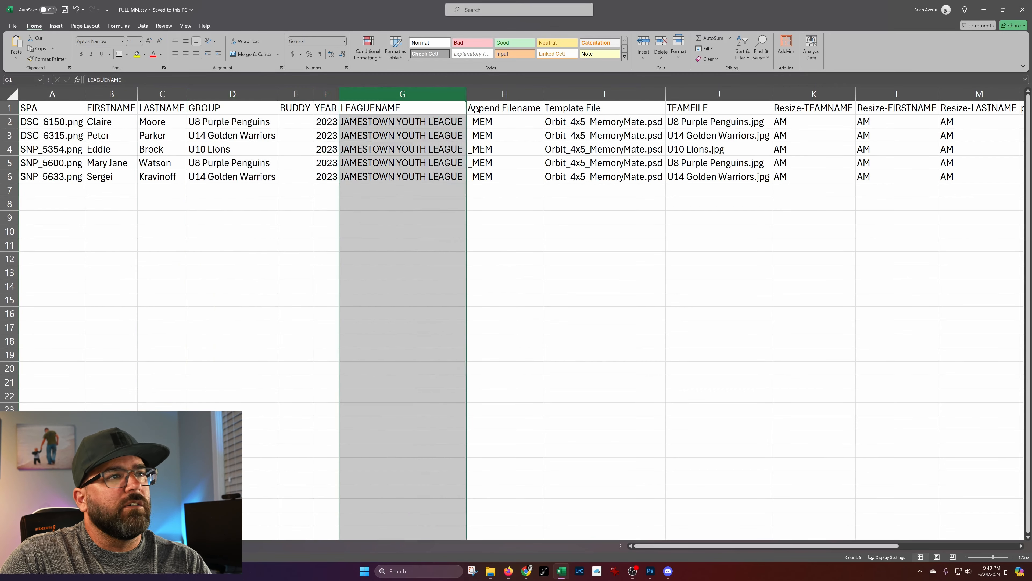
{"action": "left_click", "coordinate": [488, 203]}
{"action": "left_click", "coordinate": [496, 107]}
{"action": "left_click", "coordinate": [497, 94]}
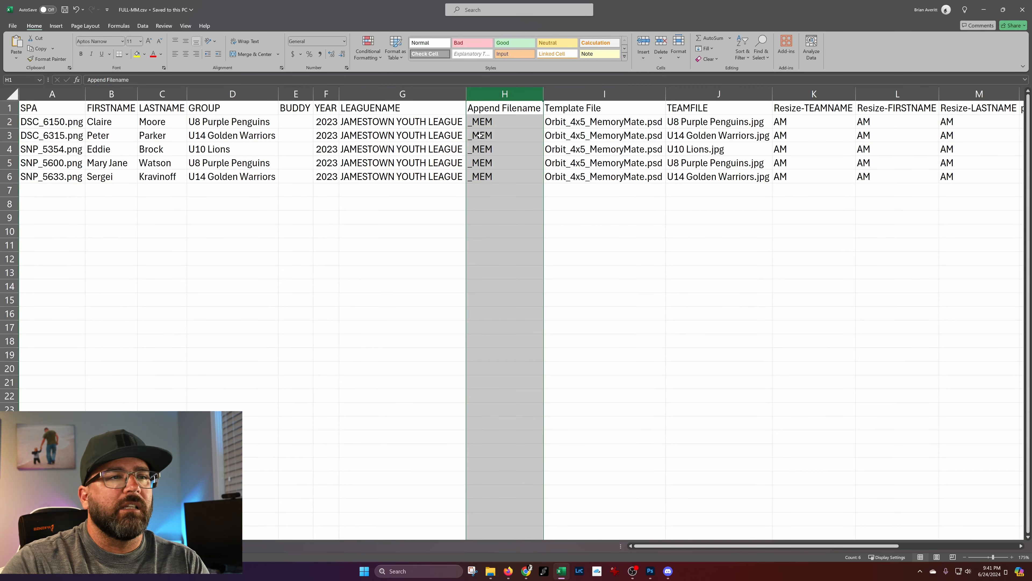
Review the template file, team file, resize and pre/post action columns of the sheet.
{"action": "left_click", "coordinate": [634, 218]}
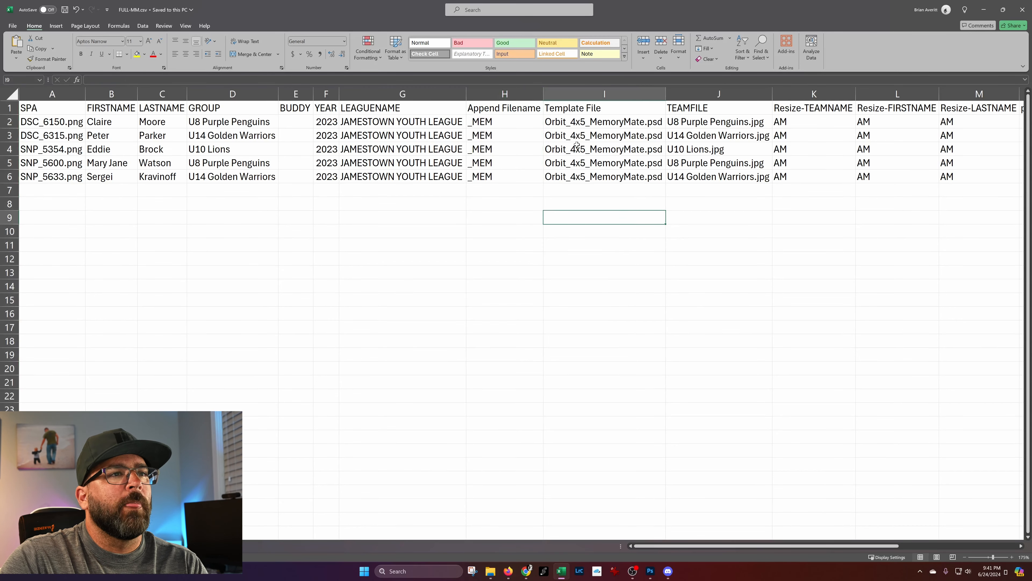
{"action": "left_click", "coordinate": [604, 94]}
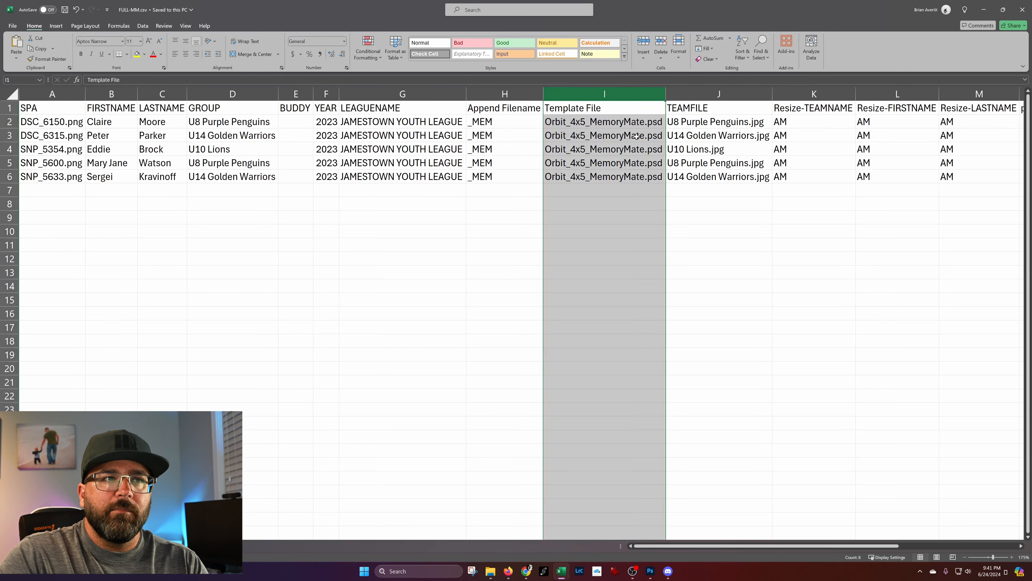
{"action": "left_click", "coordinate": [706, 92]}
{"action": "left_click", "coordinate": [707, 121]}
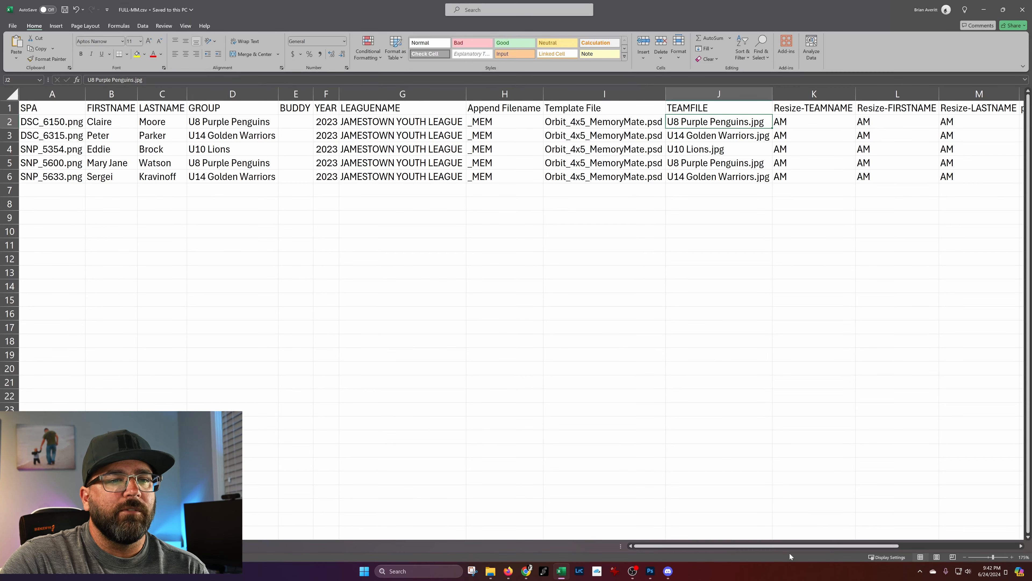
{"action": "scroll", "coordinate": [792, 547], "scroll_direction": "right", "scroll_amount": 5}
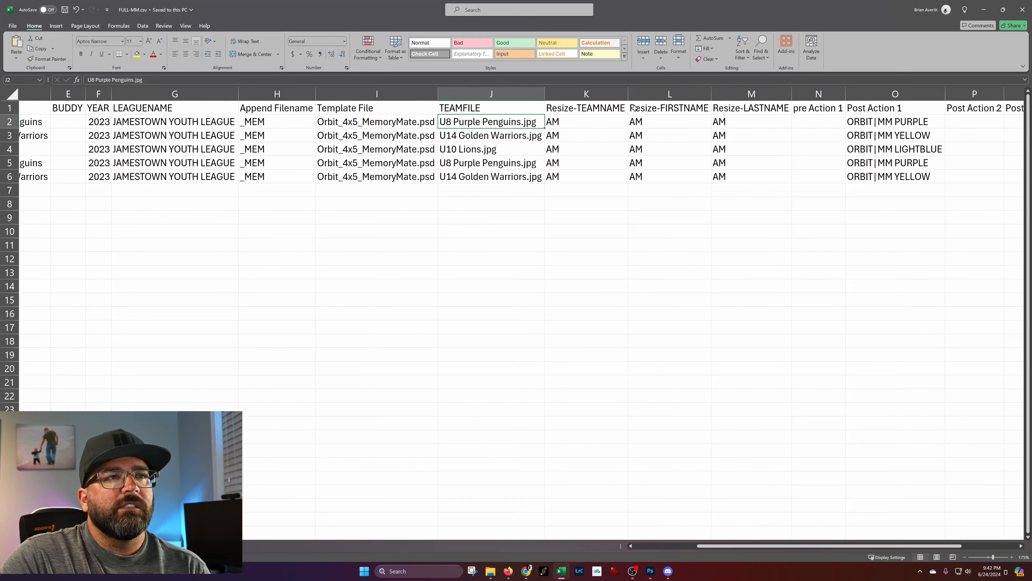
{"action": "scroll", "coordinate": [846, 549], "scroll_direction": "right", "scroll_amount": 3}
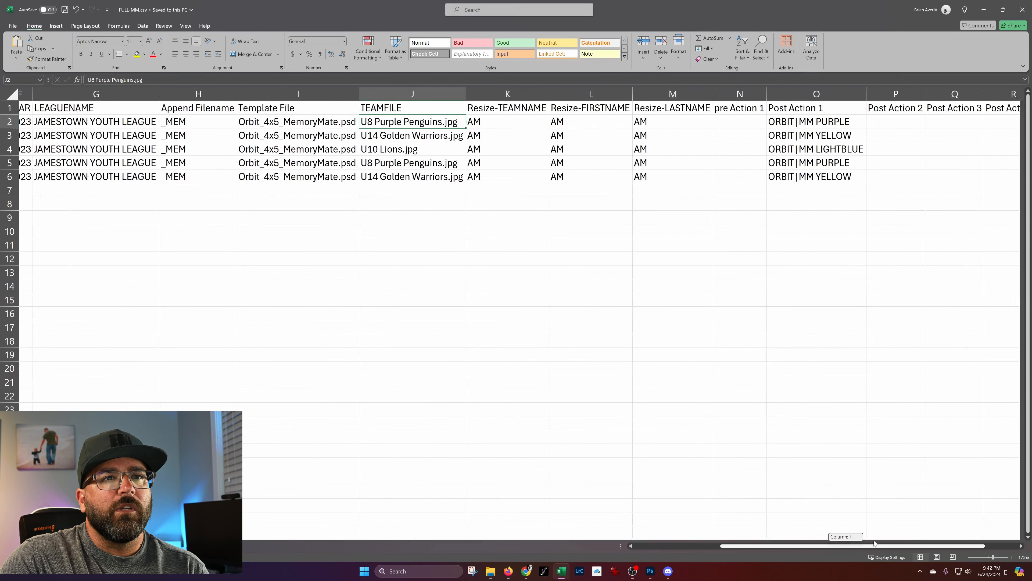
{"action": "left_click", "coordinate": [728, 94]}
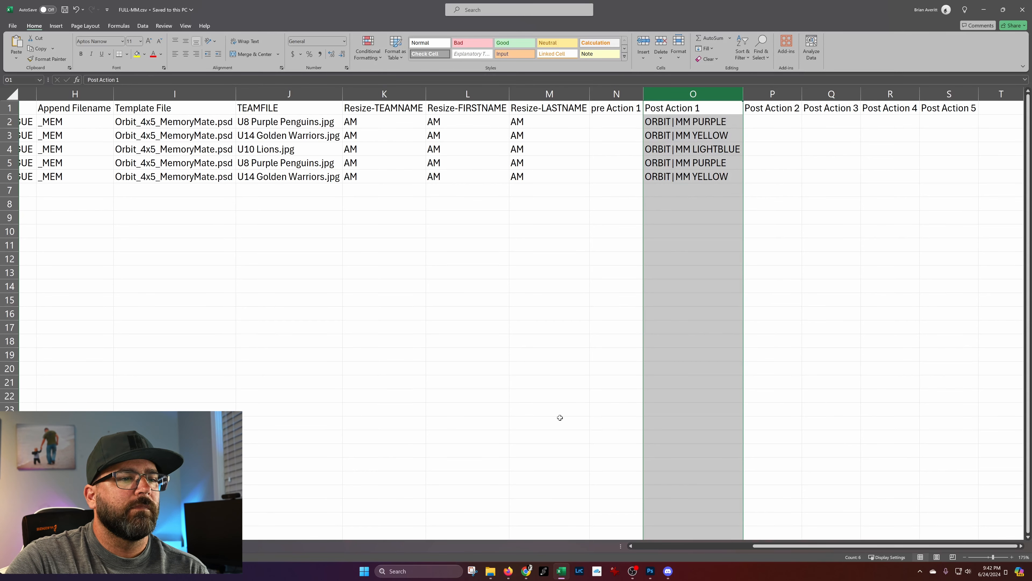
{"action": "left_click", "coordinate": [734, 550]}
Switch to Photoshop, select the DSC_6166 player photo layer, and add the player layer group for slot 1, alignment mode 1.
{"action": "mouse_move", "coordinate": [650, 573]}
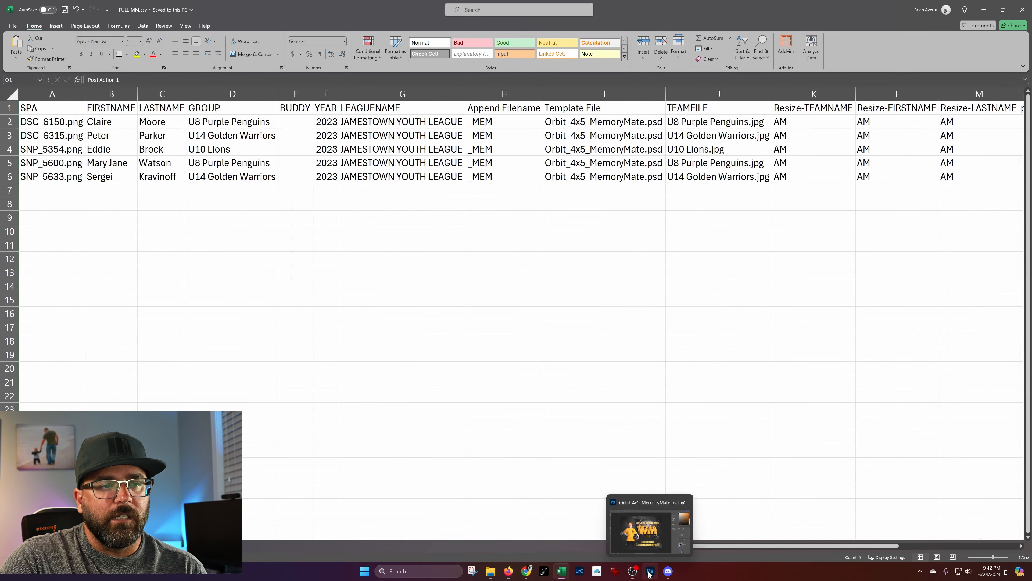
{"action": "left_click", "coordinate": [649, 572]}
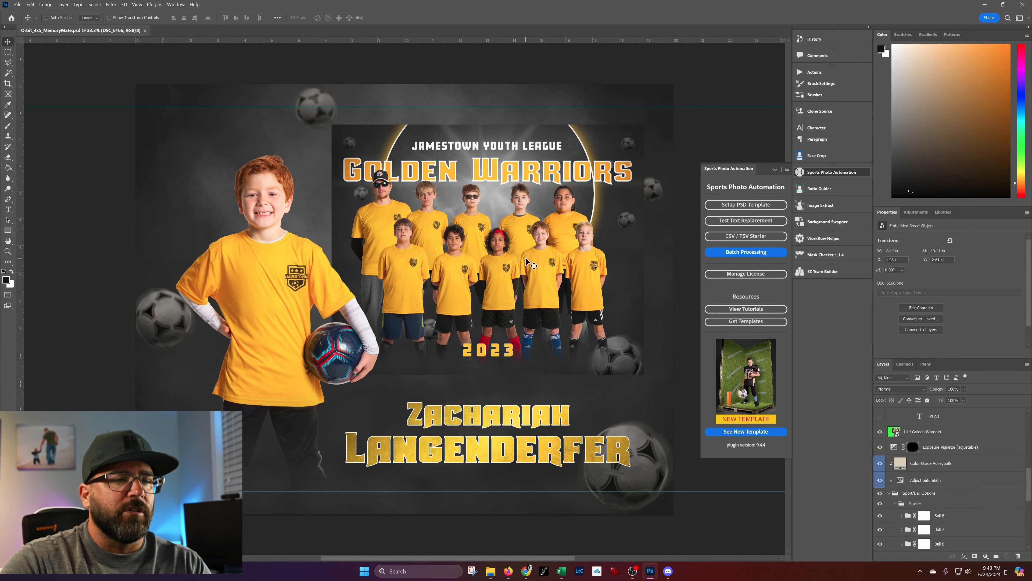
{"action": "right_click", "coordinate": [258, 203]}
{"action": "left_click", "coordinate": [285, 208]}
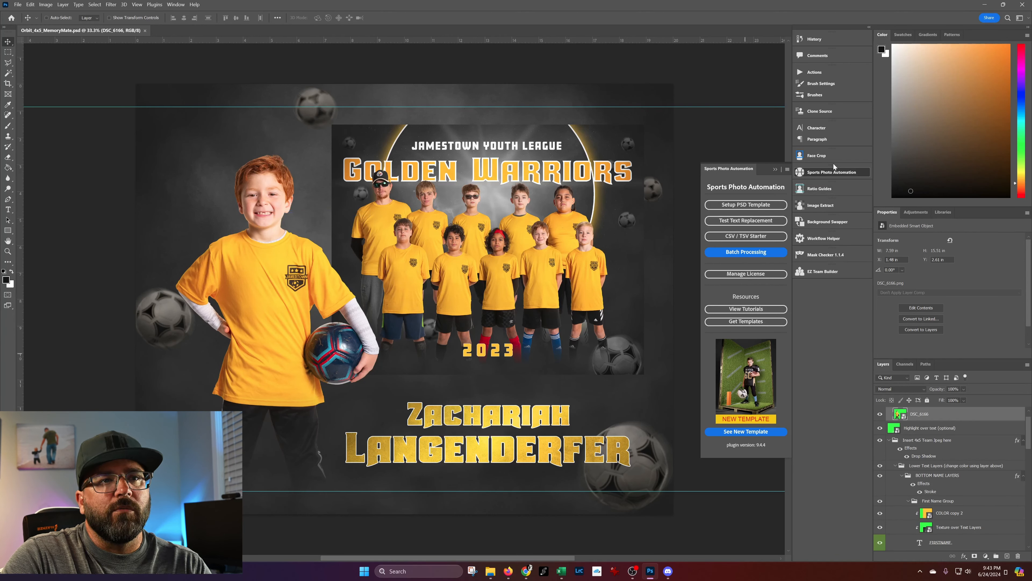
{"action": "left_click", "coordinate": [742, 205]}
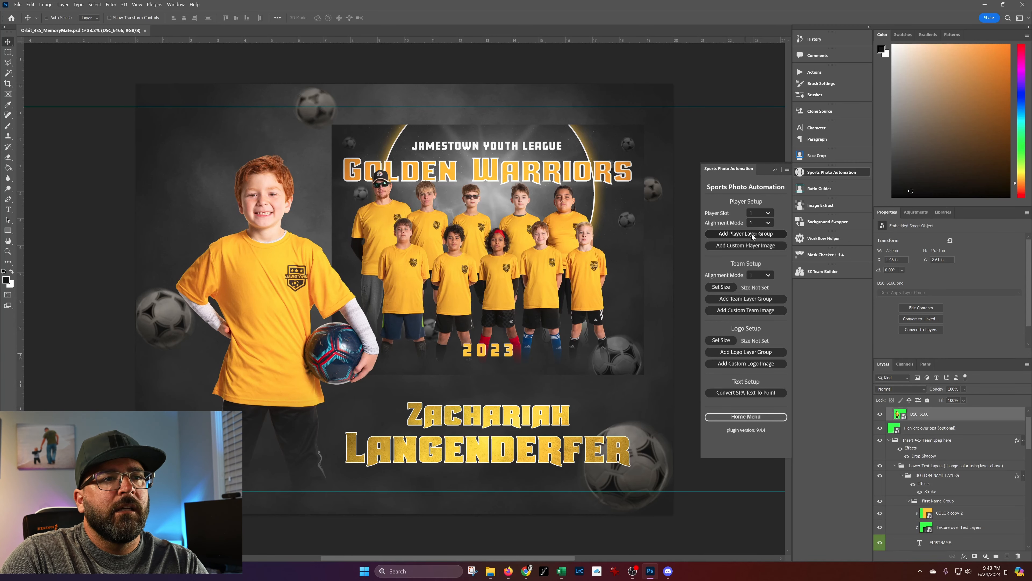
{"action": "left_click", "coordinate": [739, 235]}
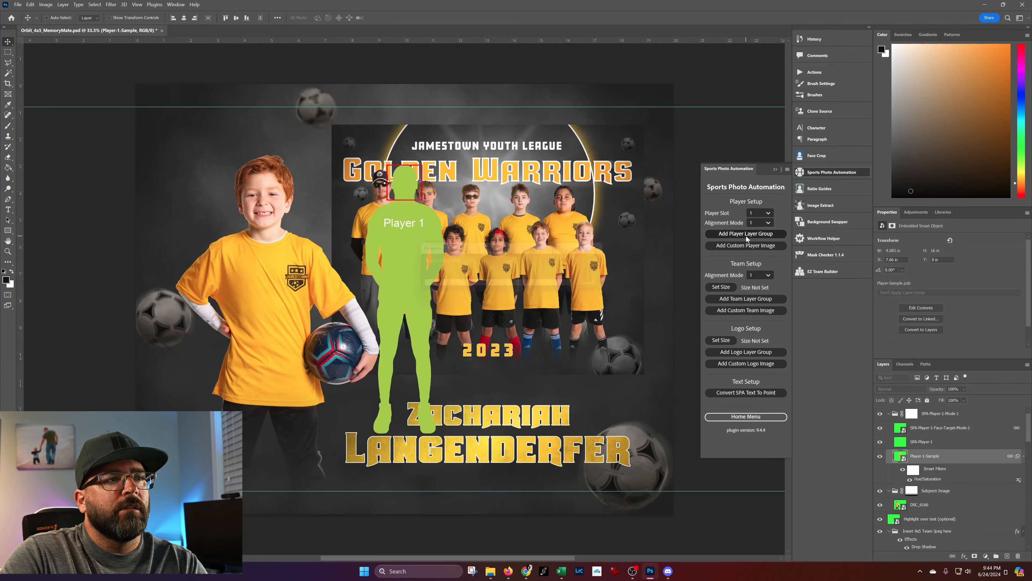
Move the SPA-Player-1-Mode-1 group over the existing player photo and scale it up so the face box frames the head.
{"action": "right_click", "coordinate": [410, 209]}
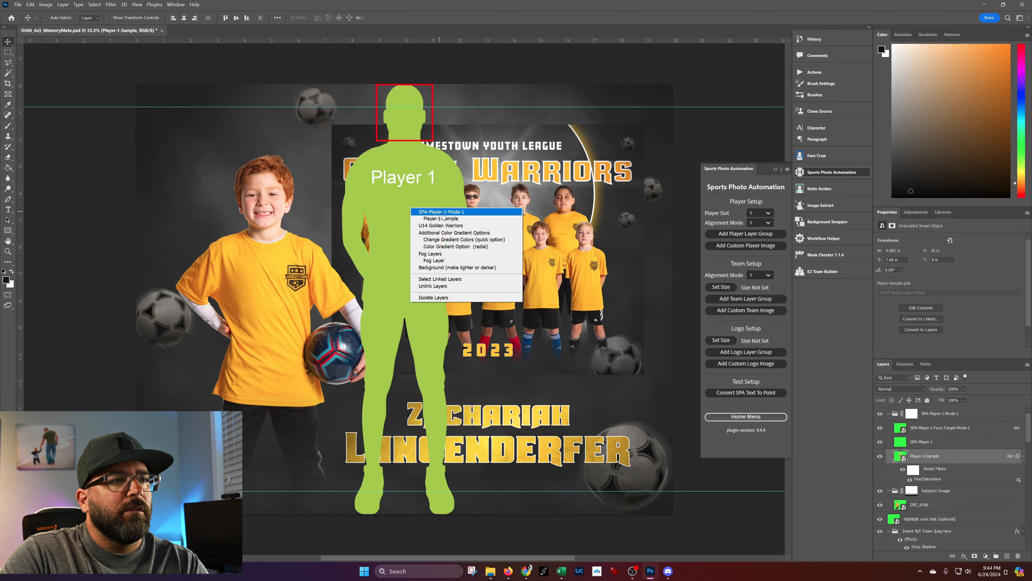
{"action": "left_click", "coordinate": [435, 214]}
{"action": "left_click_drag", "start_coordinate": [410, 262], "coordinate": [291, 276]}
{"action": "key", "text": "ctrl+t"}
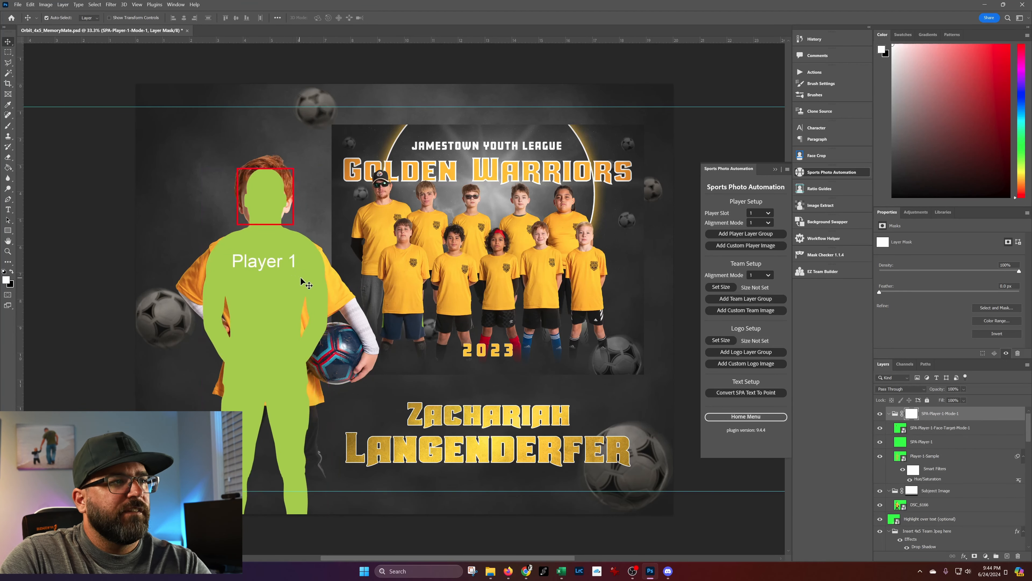
{"action": "left_click_drag", "start_coordinate": [328, 382], "coordinate": [303, 400]}
{"action": "key", "text": "Return"}
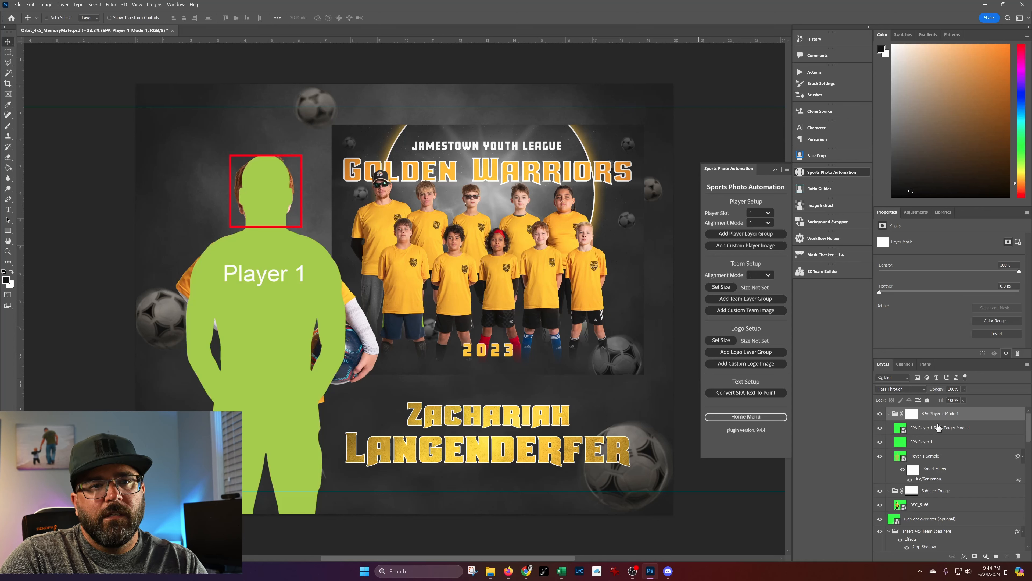
Place the collapsed SPA-Player-1-Mode-1 group inside the Subject Image group and hide the DSC_6166 layer.
{"action": "left_click", "coordinate": [889, 414]}
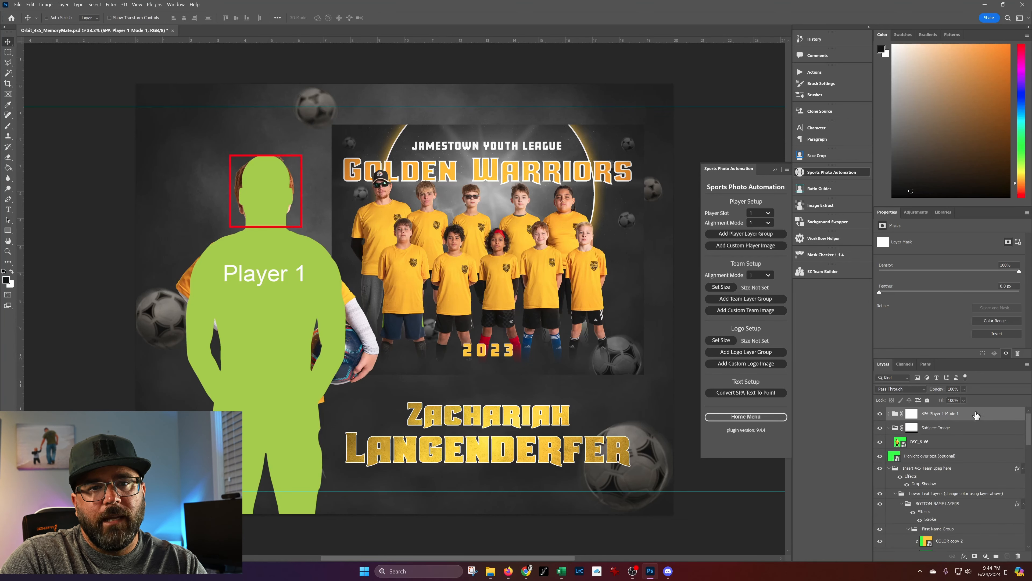
{"action": "mouse_move", "coordinate": [978, 414]}
{"action": "left_mouse_down"}
{"action": "mouse_move", "coordinate": [932, 444]}
{"action": "mouse_move", "coordinate": [968, 425]}
{"action": "left_mouse_up"}
{"action": "left_click", "coordinate": [879, 442]}
{"action": "left_click", "coordinate": [957, 447]}
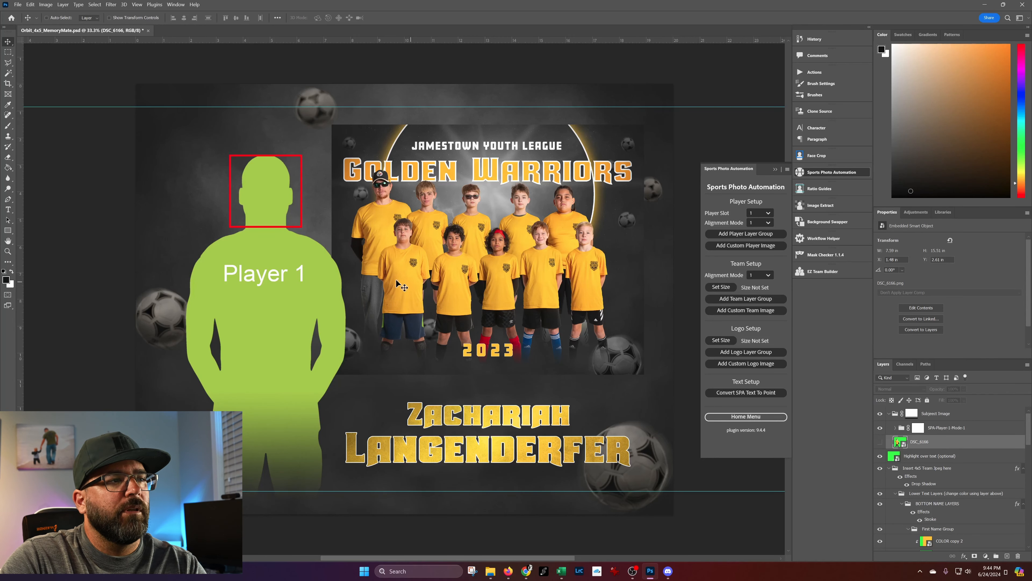
Shift the SPA-Player-1-Mode-1 group slightly upward on the canvas.
{"action": "right_click", "coordinate": [269, 199]}
{"action": "left_click", "coordinate": [270, 199]}
{"action": "right_click", "coordinate": [269, 199]}
{"action": "left_click", "coordinate": [300, 197]}
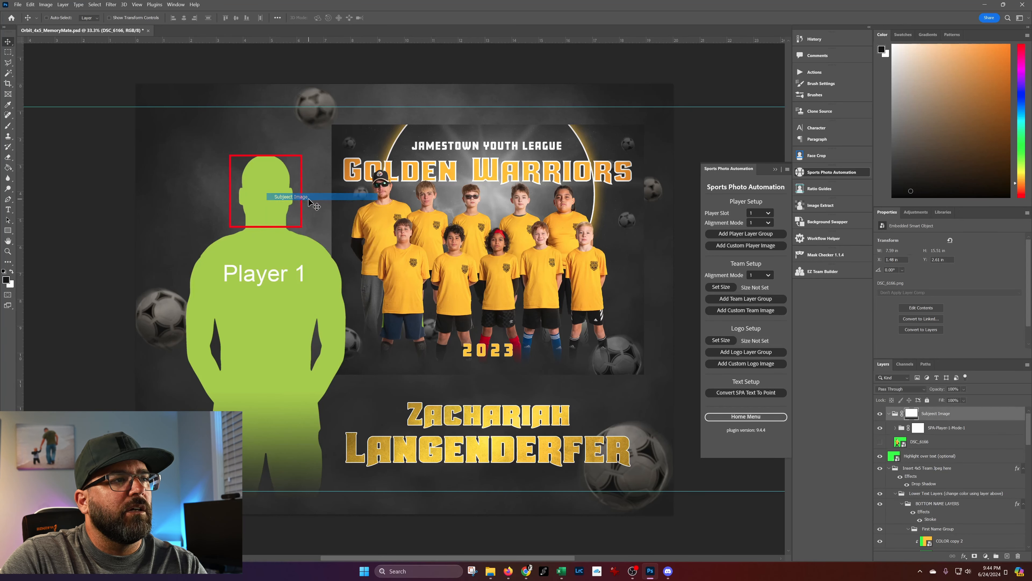
{"action": "right_click", "coordinate": [271, 193]}
{"action": "left_click", "coordinate": [307, 204]}
{"action": "right_click", "coordinate": [266, 192]}
{"action": "left_click", "coordinate": [300, 202]}
{"action": "left_click_drag", "start_coordinate": [279, 199], "coordinate": [290, 170]}
{"action": "right_click", "coordinate": [495, 267]}
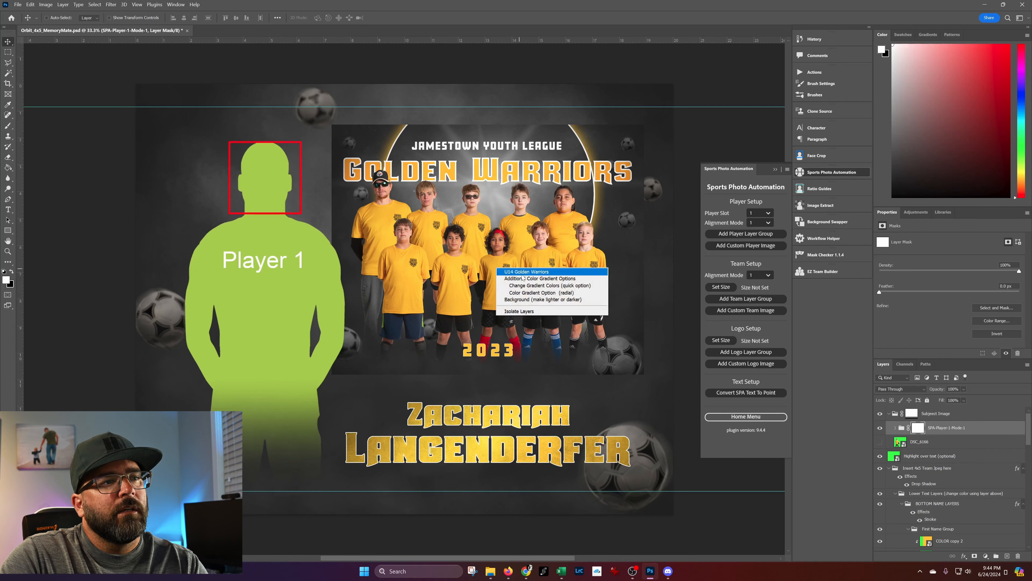
{"action": "left_click", "coordinate": [525, 272]}
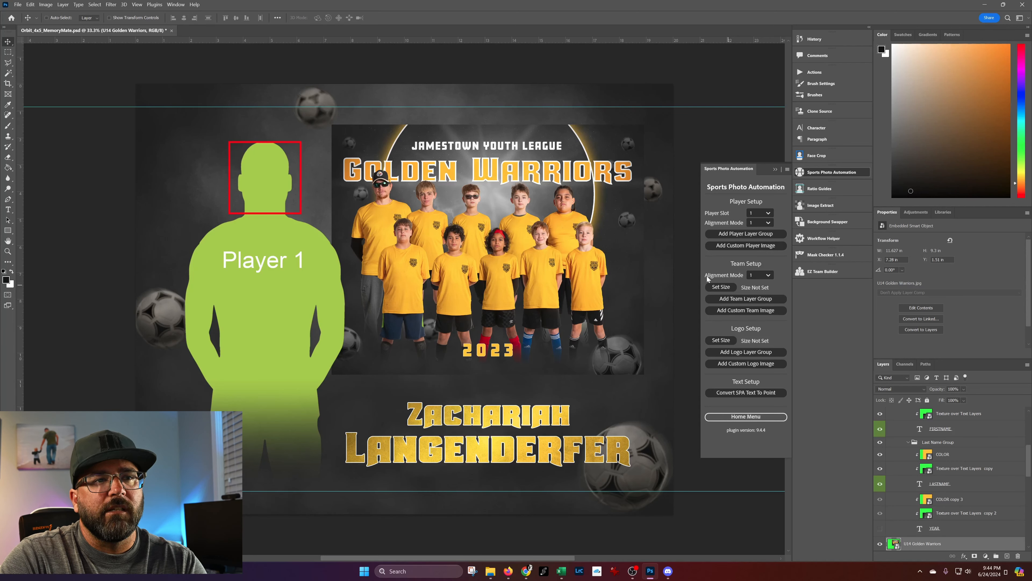
{"action": "left_click", "coordinate": [768, 276]}
{"action": "left_click", "coordinate": [753, 286]}
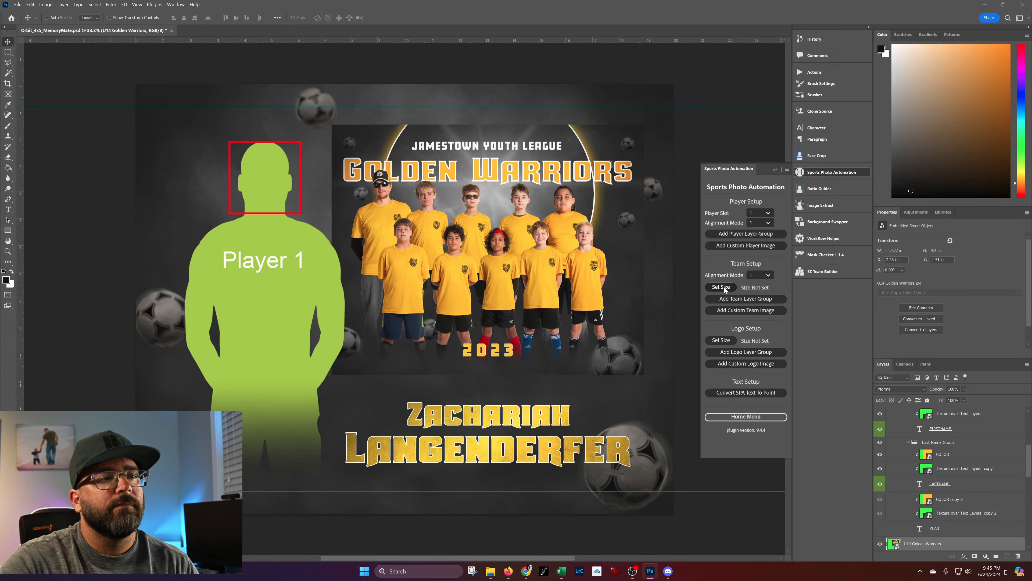
{"action": "left_click", "coordinate": [721, 287]}
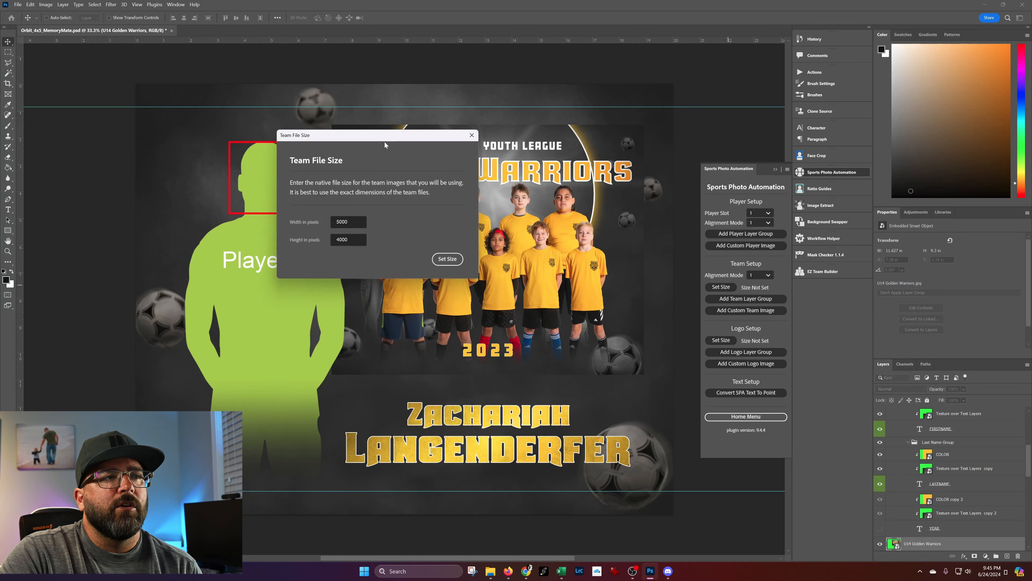
{"action": "left_click_drag", "start_coordinate": [385, 145], "coordinate": [532, 186]}
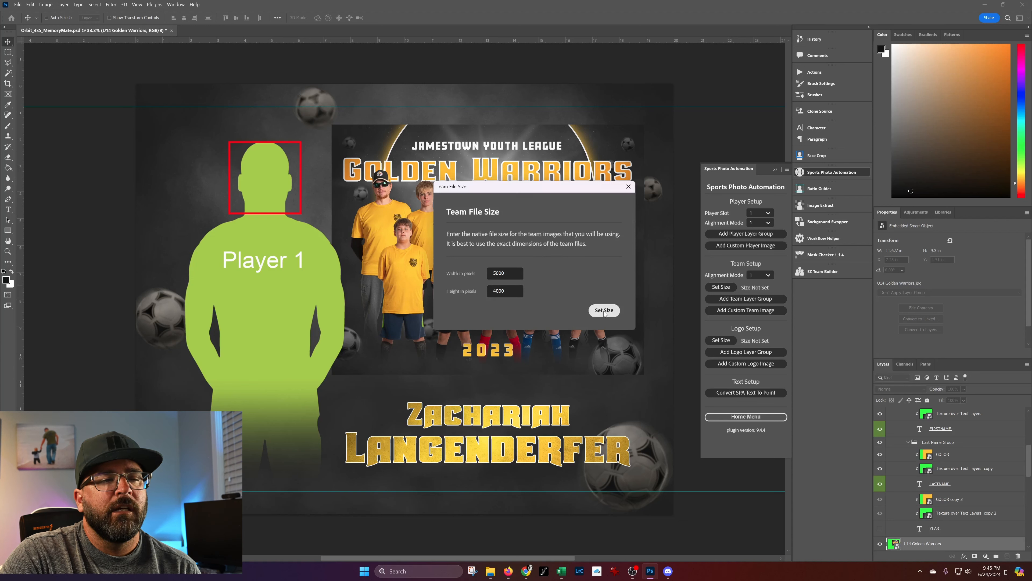
{"action": "left_click", "coordinate": [628, 186]}
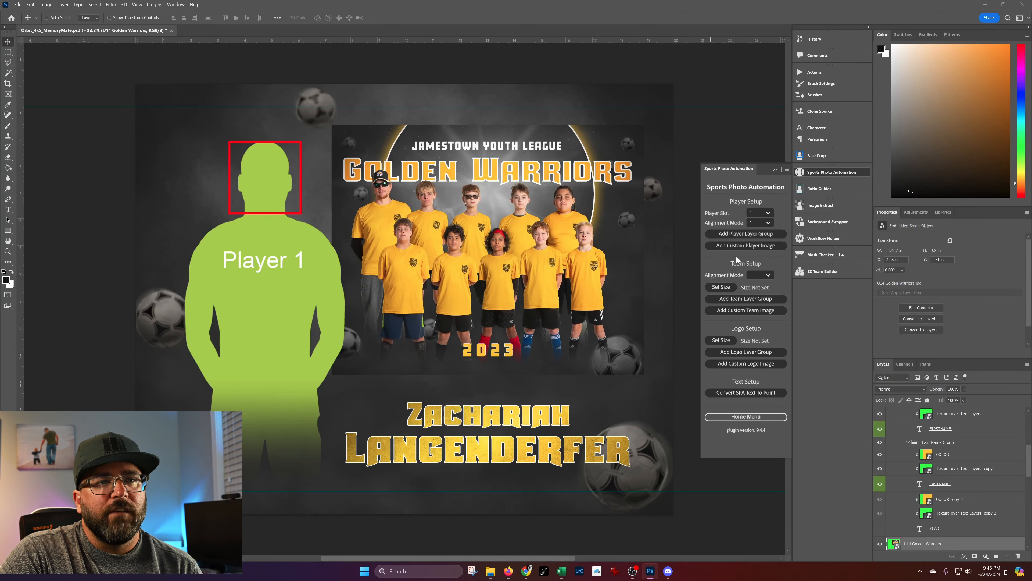
{"action": "left_click", "coordinate": [744, 298]}
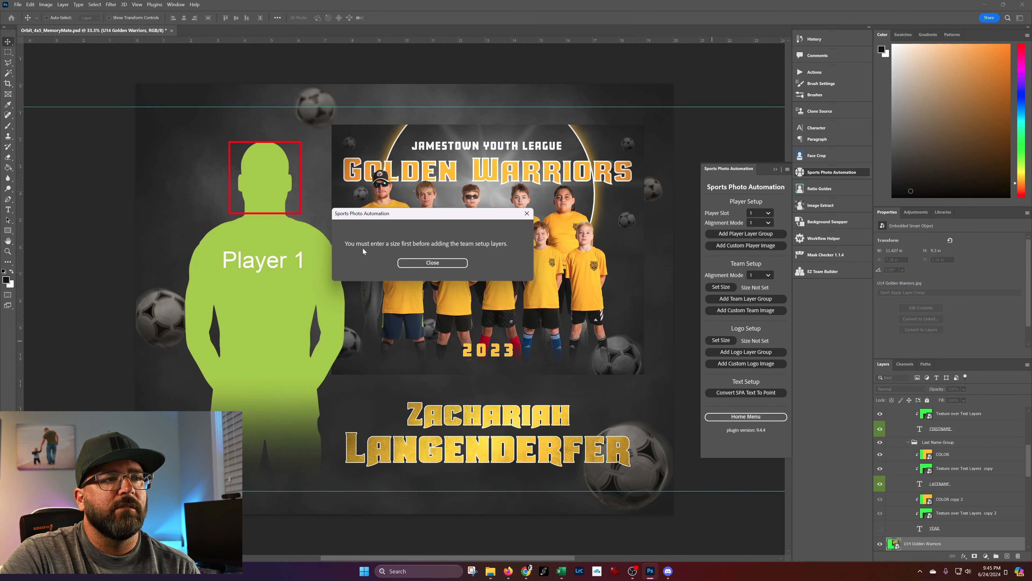
{"action": "left_click", "coordinate": [459, 263]}
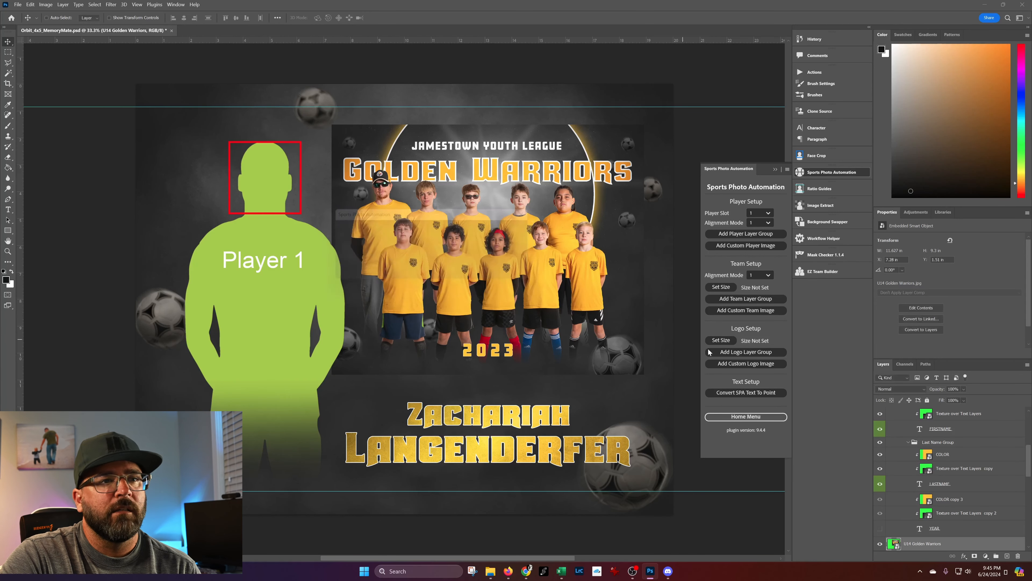
Set the team file size to 5000 x 4000 pixels and add the team layer group in alignment mode 1.
{"action": "left_click", "coordinate": [722, 287]}
{"action": "left_click", "coordinate": [604, 309]}
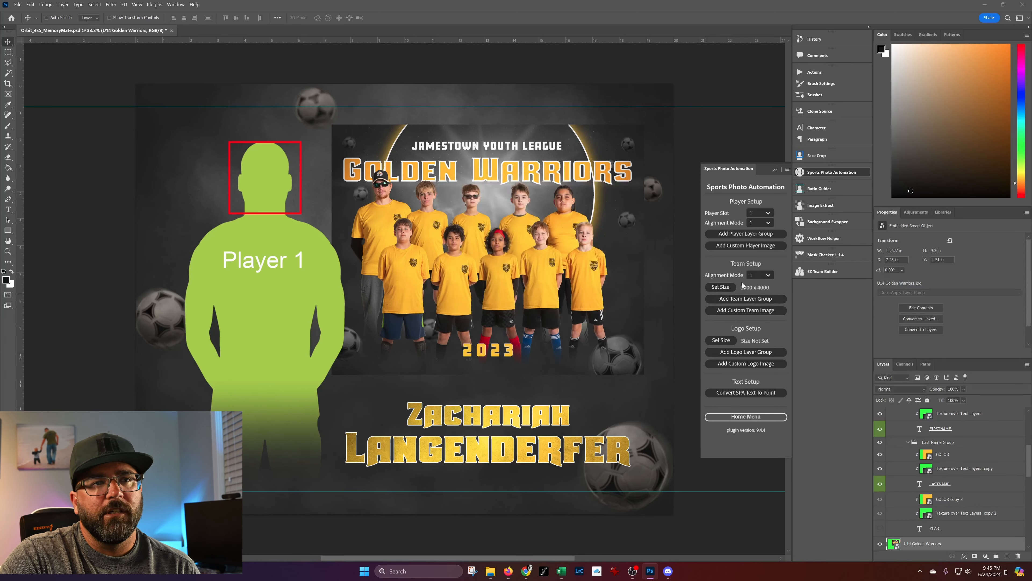
{"action": "left_click", "coordinate": [746, 300]}
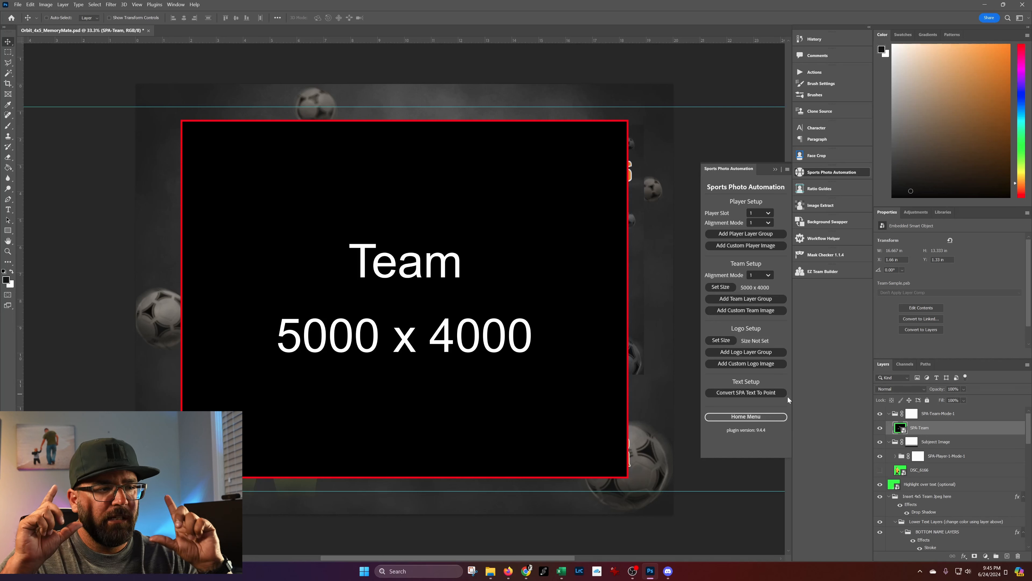
Collapse the SPA-Team-Mode-1 group and place it directly above the U14 Golden Warriors layer in the layer stack.
{"action": "right_click", "coordinate": [447, 214]}
{"action": "left_click", "coordinate": [460, 218]}
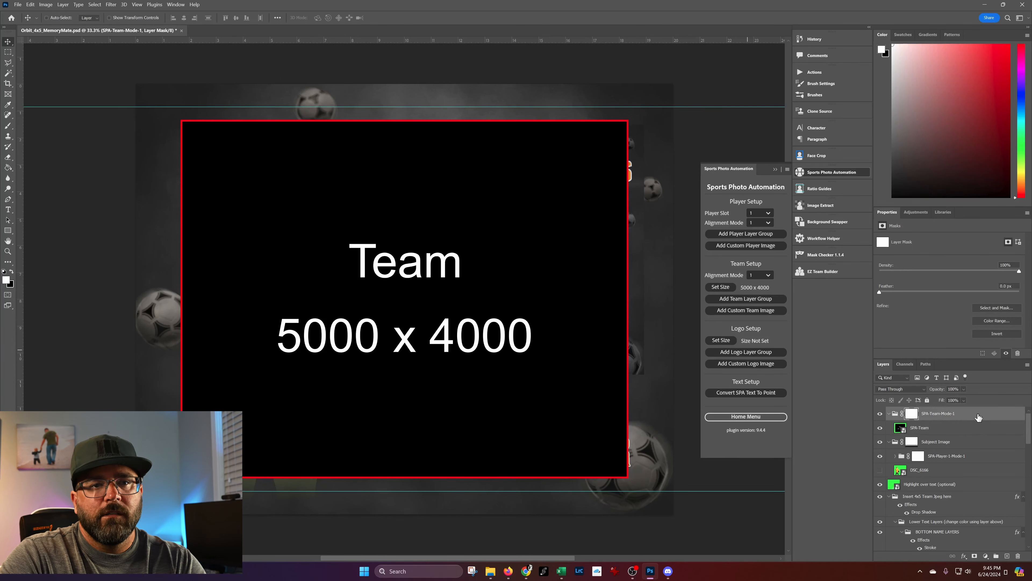
{"action": "left_click_drag", "start_coordinate": [976, 418], "coordinate": [967, 500]}
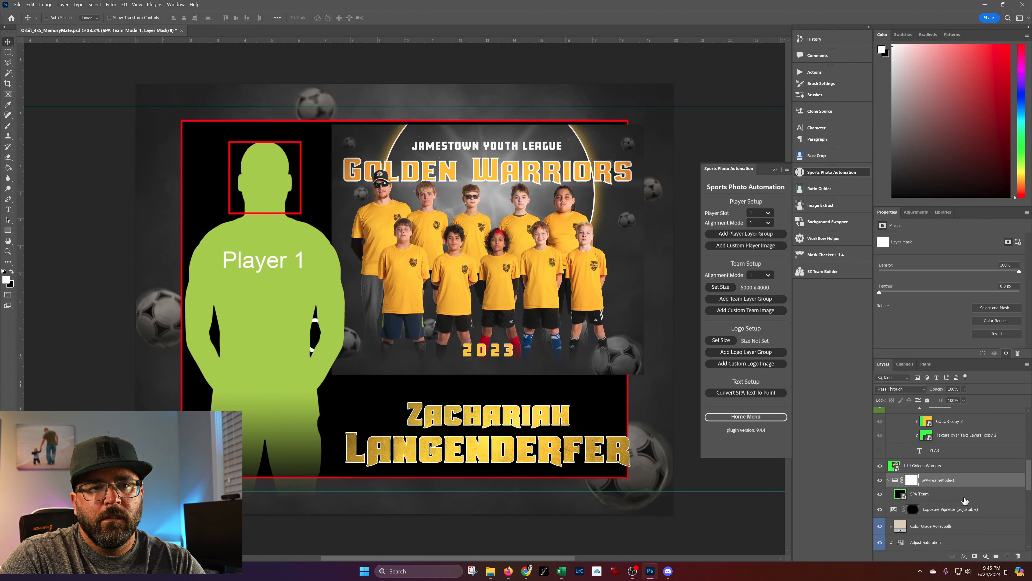
{"action": "left_click", "coordinate": [895, 480]}
{"action": "left_click", "coordinate": [889, 481]}
{"action": "left_click", "coordinate": [959, 471]}
{"action": "left_click", "coordinate": [966, 479]}
{"action": "left_click_drag", "start_coordinate": [949, 469], "coordinate": [966, 482]}
{"action": "left_click", "coordinate": [971, 471]}
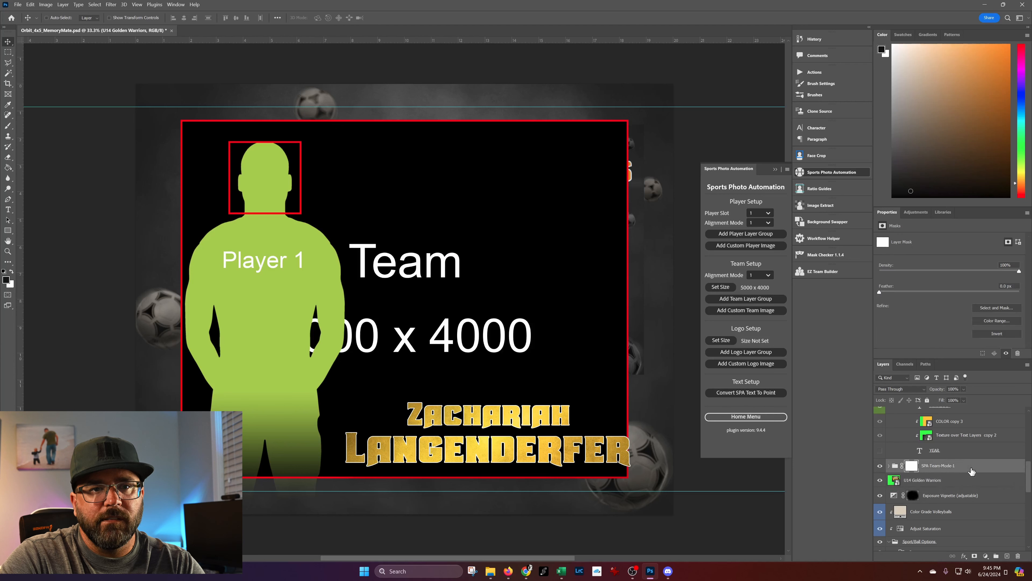
Scale down the SPA-Team-Mode-1 group to fit beside the player and above the name text, and hide the U14 Golden Warriors layer.
{"action": "key", "text": "ctrl+t"}
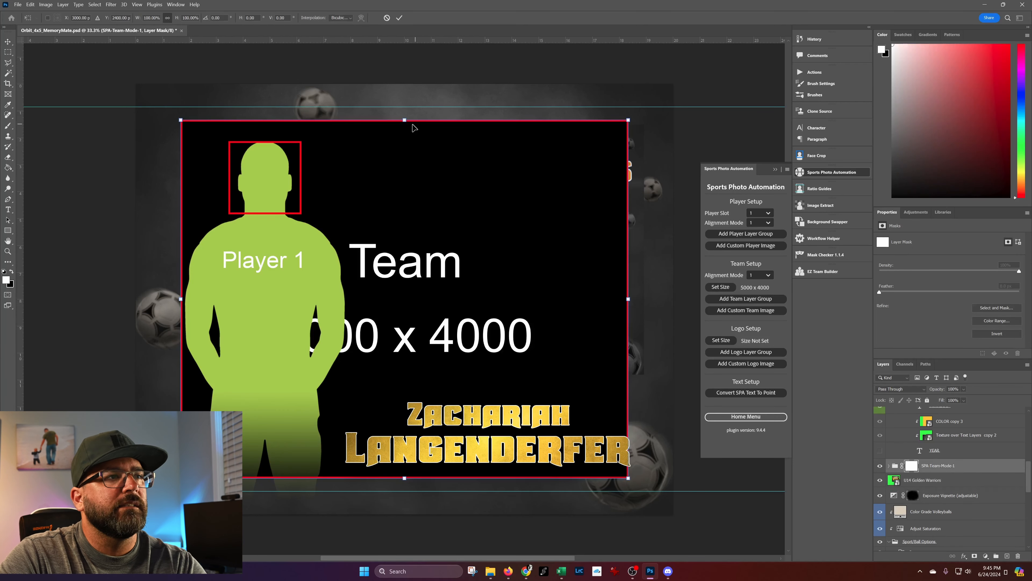
{"action": "mouse_move", "coordinate": [572, 121]}
{"action": "left_mouse_down"}
{"action": "mouse_move", "coordinate": [572, 142]}
{"action": "mouse_move", "coordinate": [576, 123]}
{"action": "left_mouse_up"}
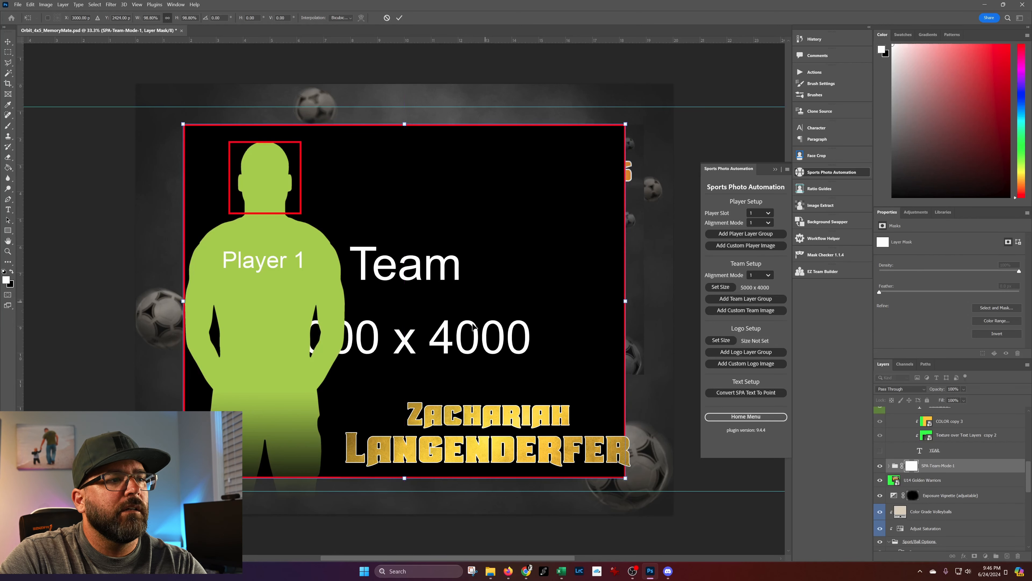
{"action": "left_click_drag", "start_coordinate": [408, 480], "coordinate": [614, 375]}
{"action": "left_click_drag", "start_coordinate": [410, 268], "coordinate": [494, 268]}
{"action": "key", "text": "Return"}
{"action": "left_click", "coordinate": [880, 480]}
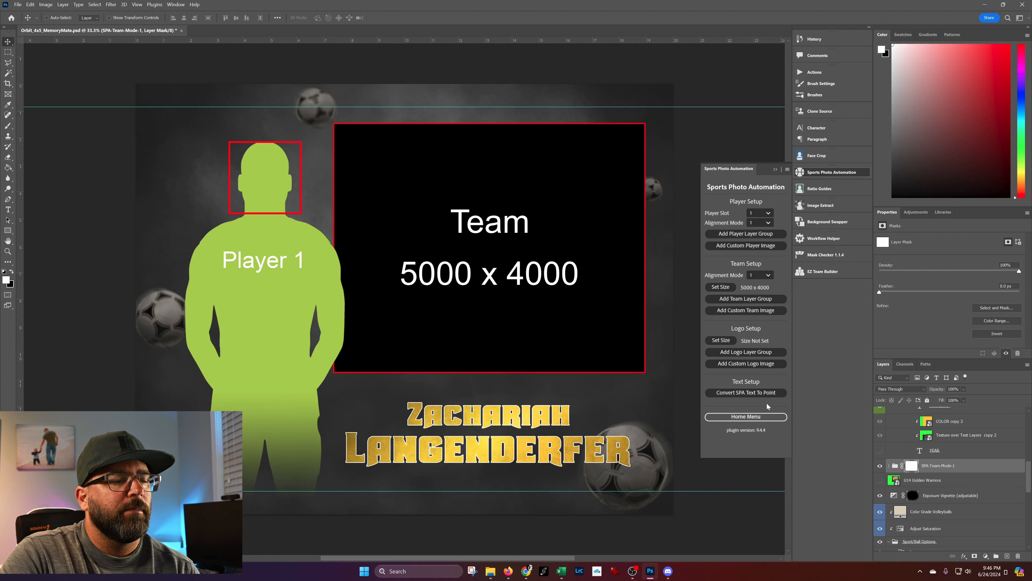
Convert the template's SPA text to point text and close the template document.
{"action": "left_click", "coordinate": [769, 394]}
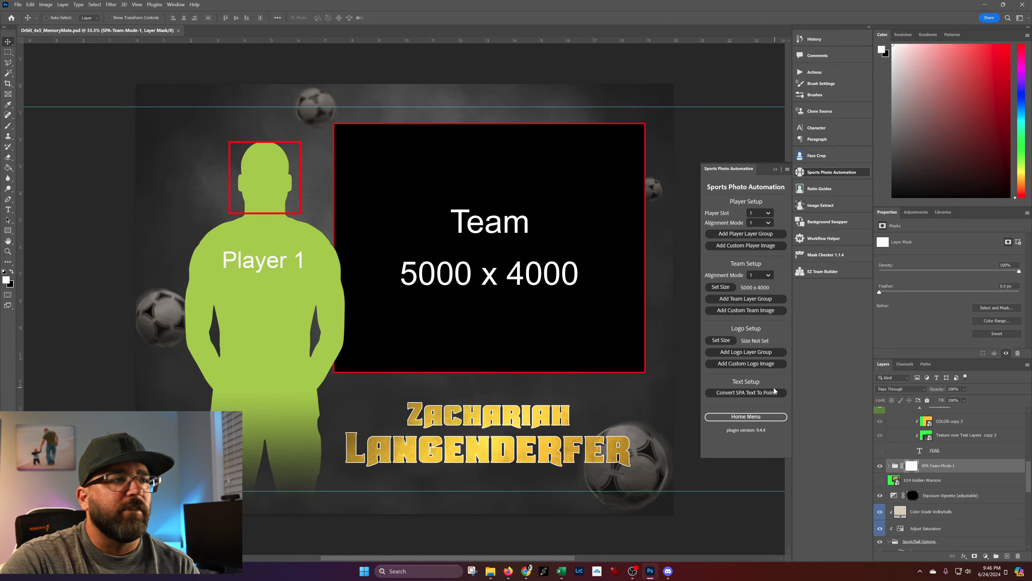
{"action": "left_click", "coordinate": [178, 31]}
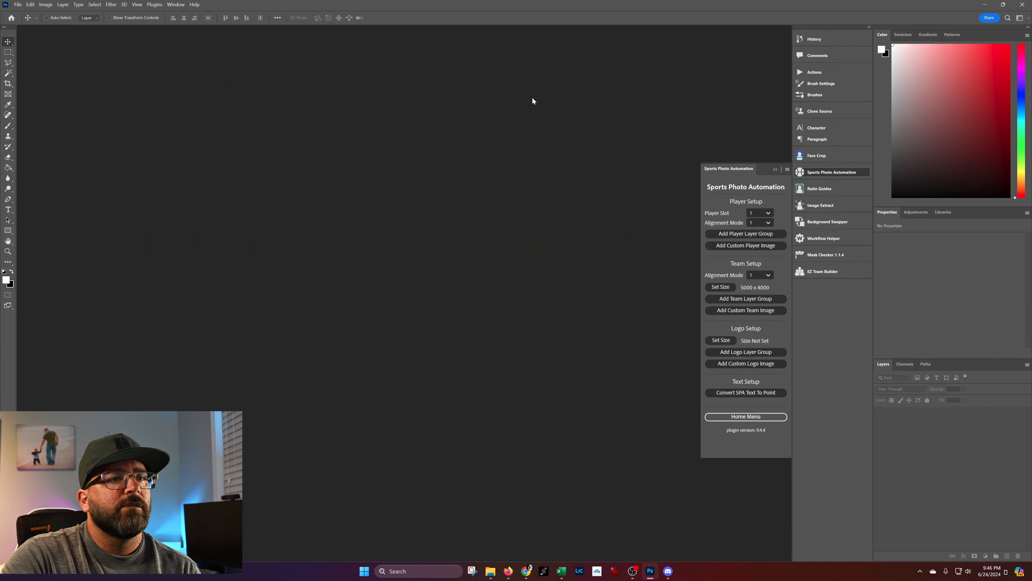
Open the Sports Photo Automation batch processing settings and limit the file types to process to PNG Only.
{"action": "left_click", "coordinate": [759, 418]}
{"action": "left_click", "coordinate": [755, 253]}
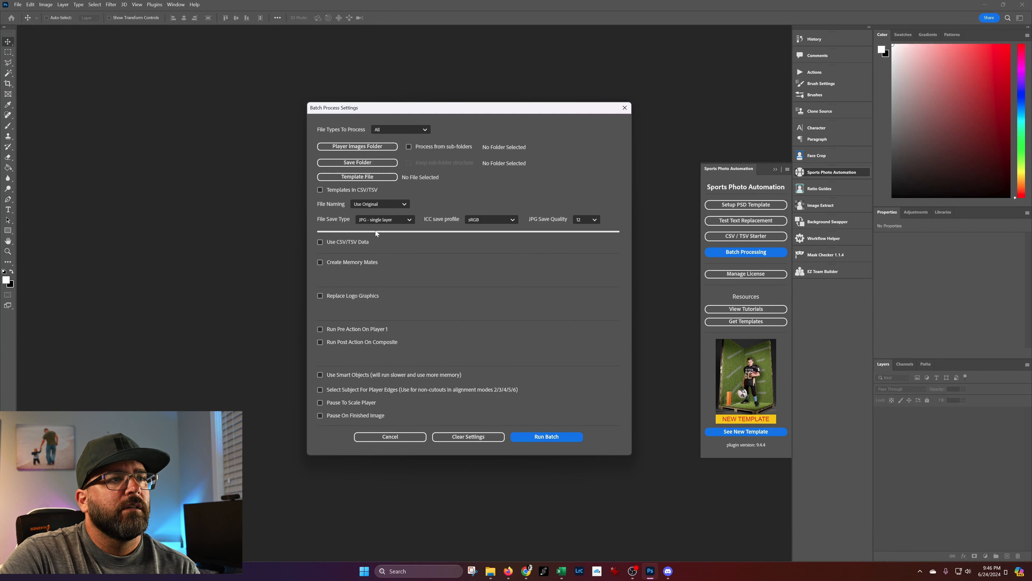
{"action": "left_click", "coordinate": [411, 128]}
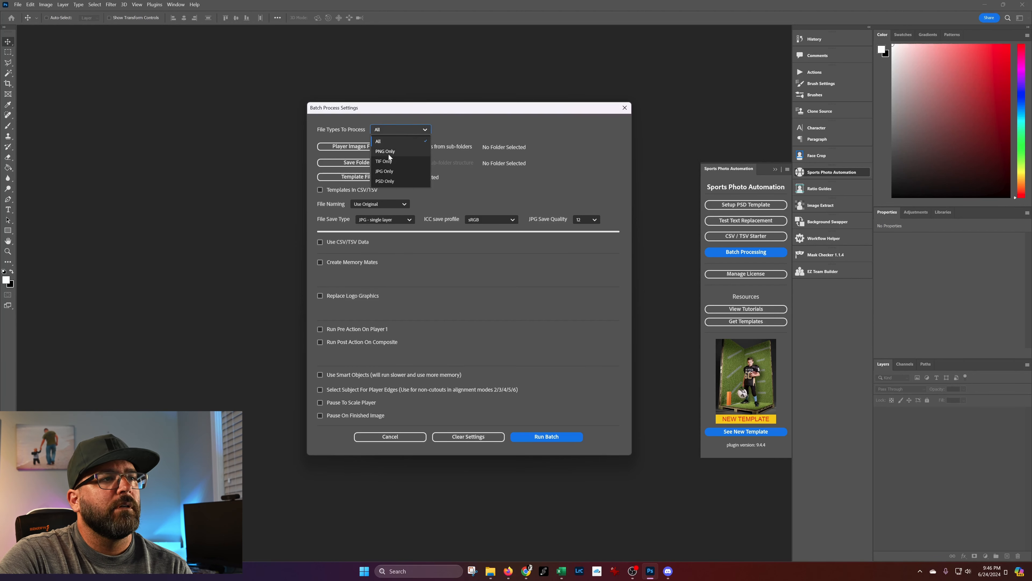
{"action": "left_click", "coordinate": [388, 151]}
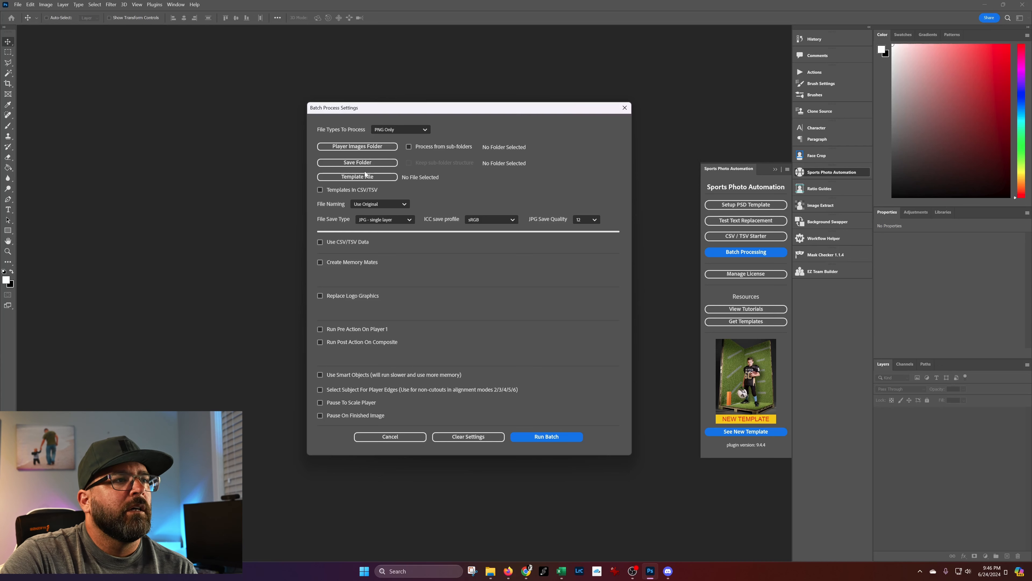
Set the player images folder to Extracts inside 5. Sports Photo Automation.
{"action": "left_click", "coordinate": [358, 147]}
{"action": "left_click", "coordinate": [527, 130]}
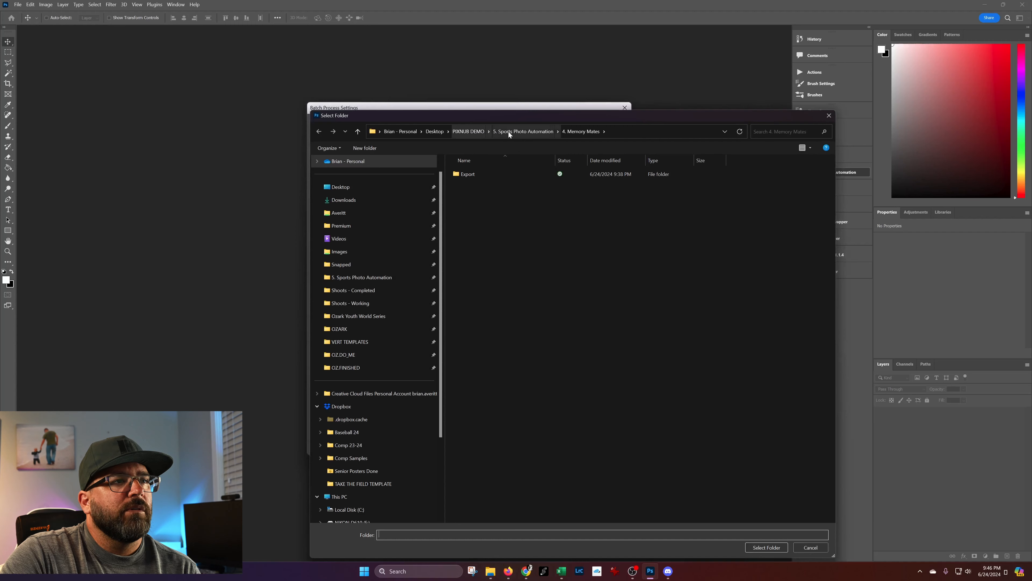
{"action": "double_click", "coordinate": [471, 261]}
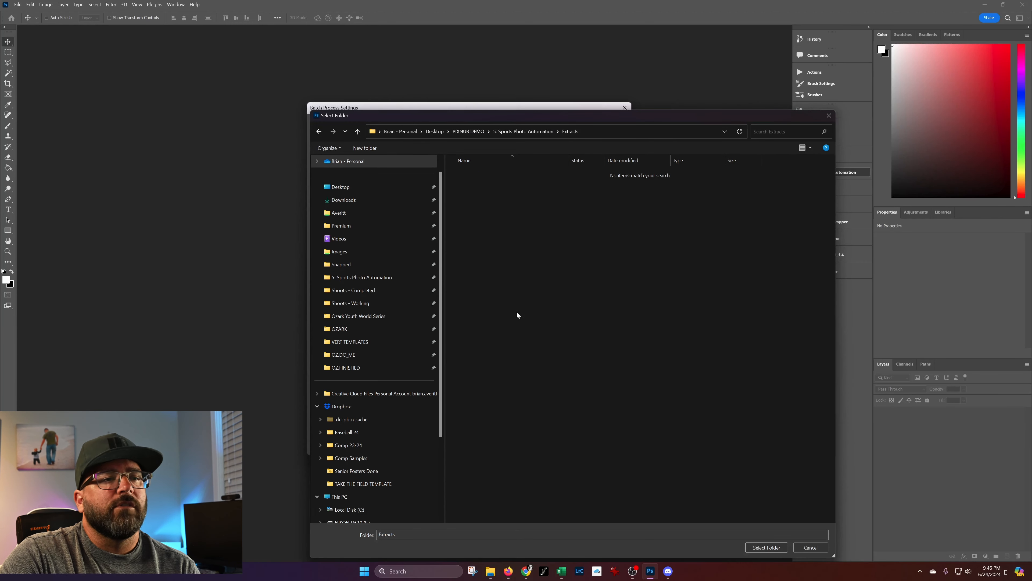
{"action": "left_click", "coordinate": [765, 548]}
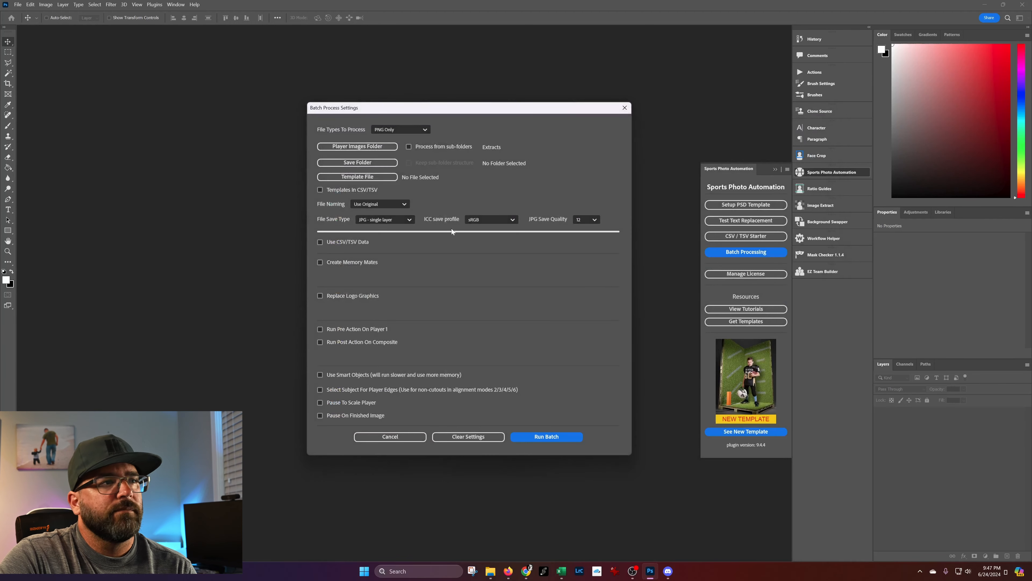
Set the batch save folder to Export inside the 4. Memory Mates folder.
{"action": "left_click", "coordinate": [372, 165]}
{"action": "left_click", "coordinate": [538, 132]}
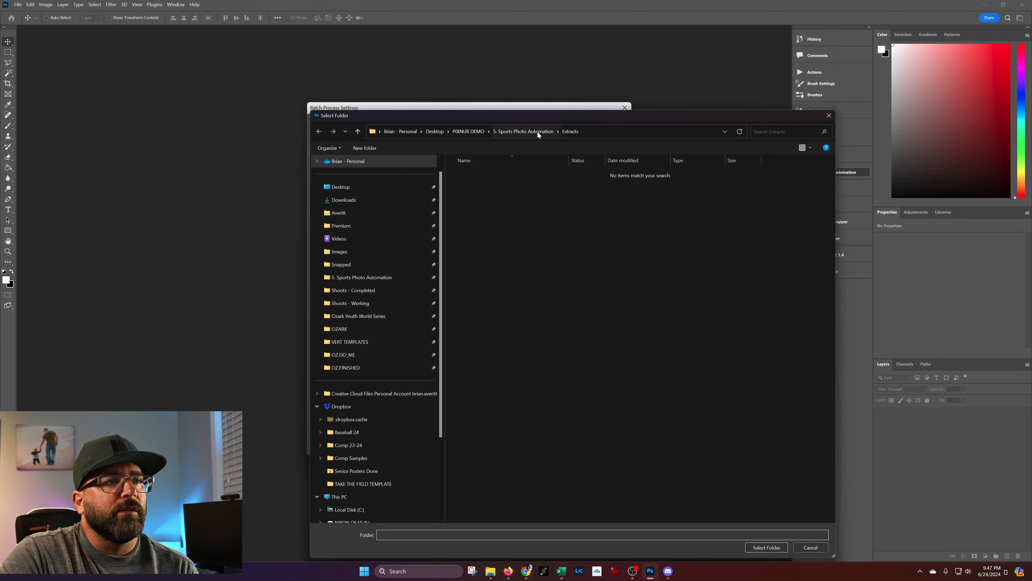
{"action": "double_click", "coordinate": [481, 212]}
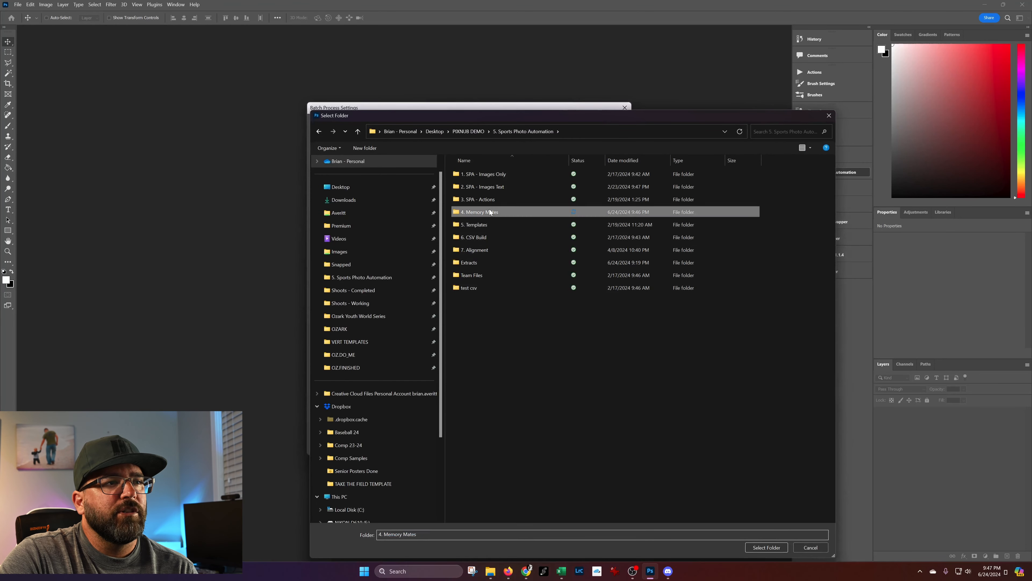
{"action": "left_click", "coordinate": [476, 174]}
{"action": "double_click", "coordinate": [476, 173]}
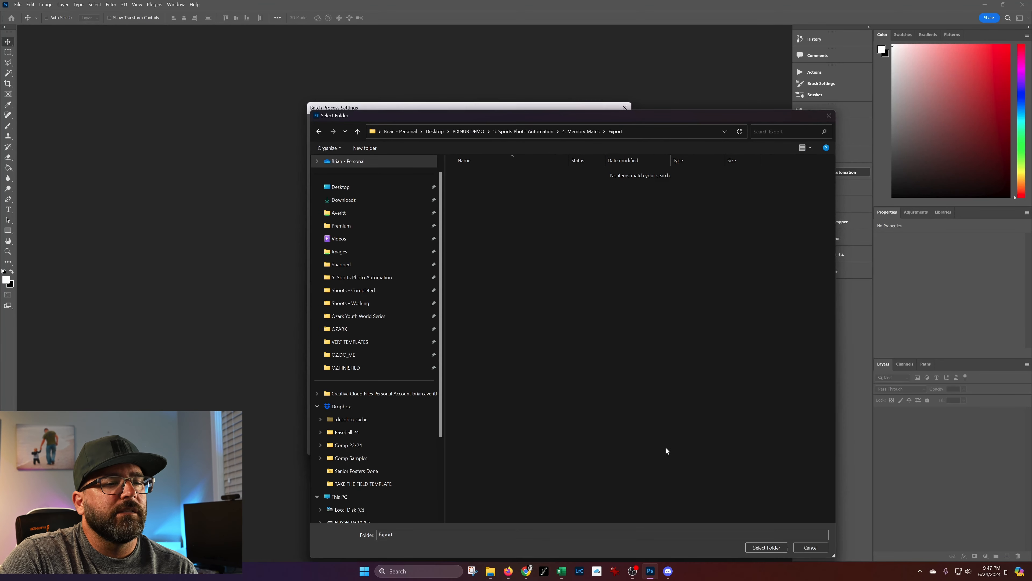
{"action": "left_click", "coordinate": [769, 547]}
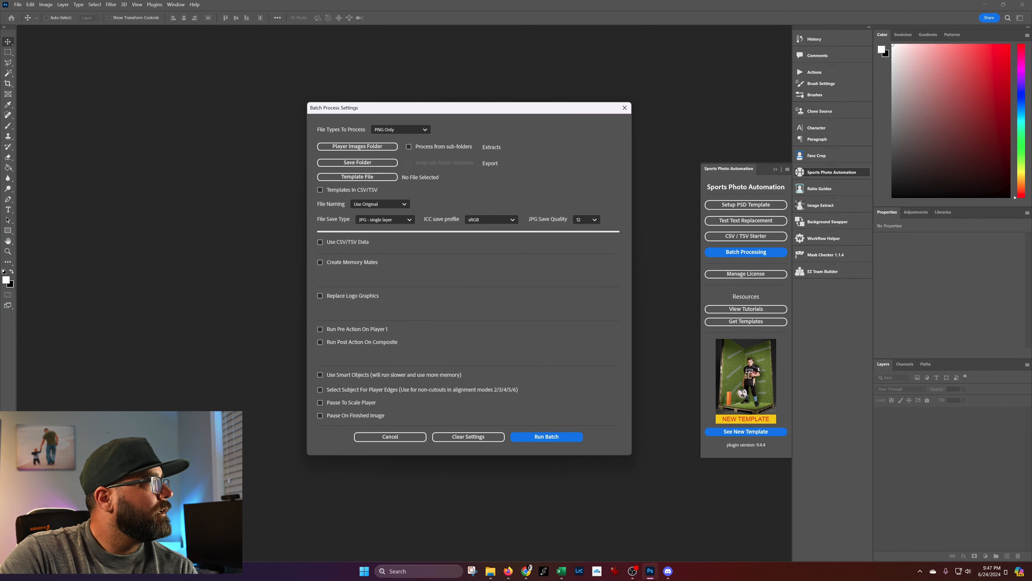
Choose Orbit_4x5_MemoryMate.psd as the template file and enable Templates in CSV/TSV with 4. Memory Mates as the templates folder.
{"action": "left_click", "coordinate": [360, 177]}
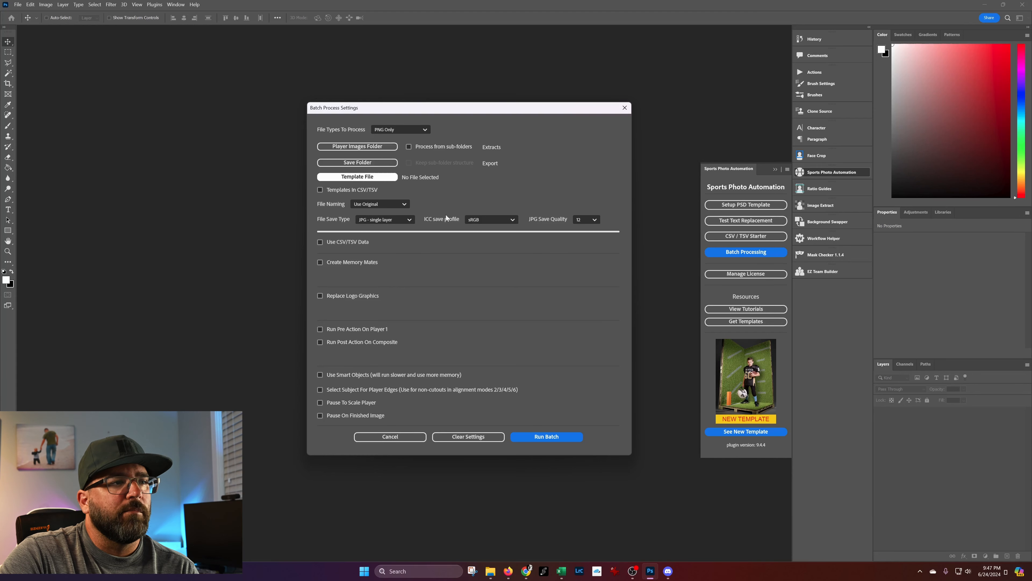
{"action": "left_click", "coordinate": [581, 133]}
{"action": "left_click", "coordinate": [566, 200]}
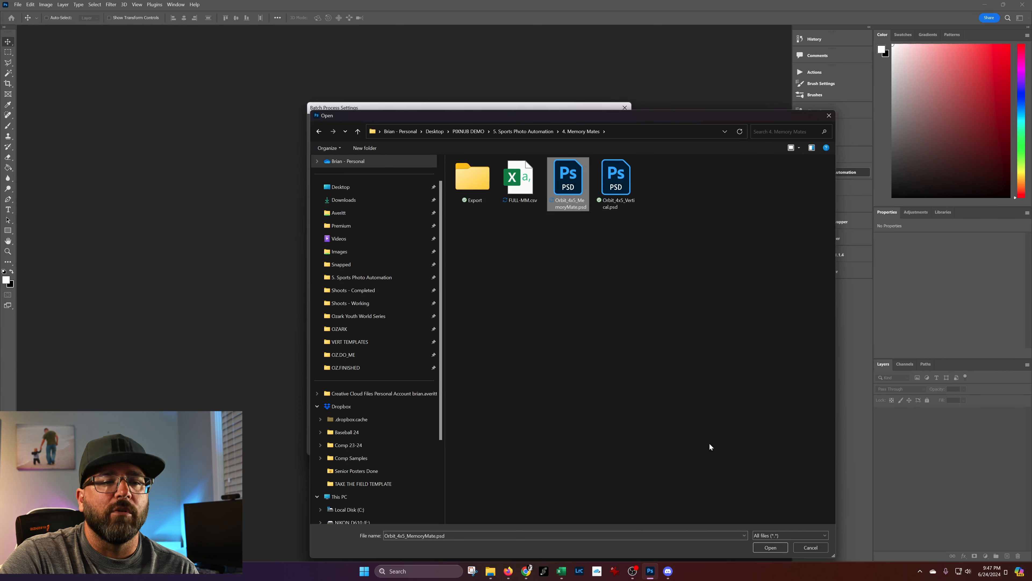
{"action": "left_click", "coordinate": [771, 547]}
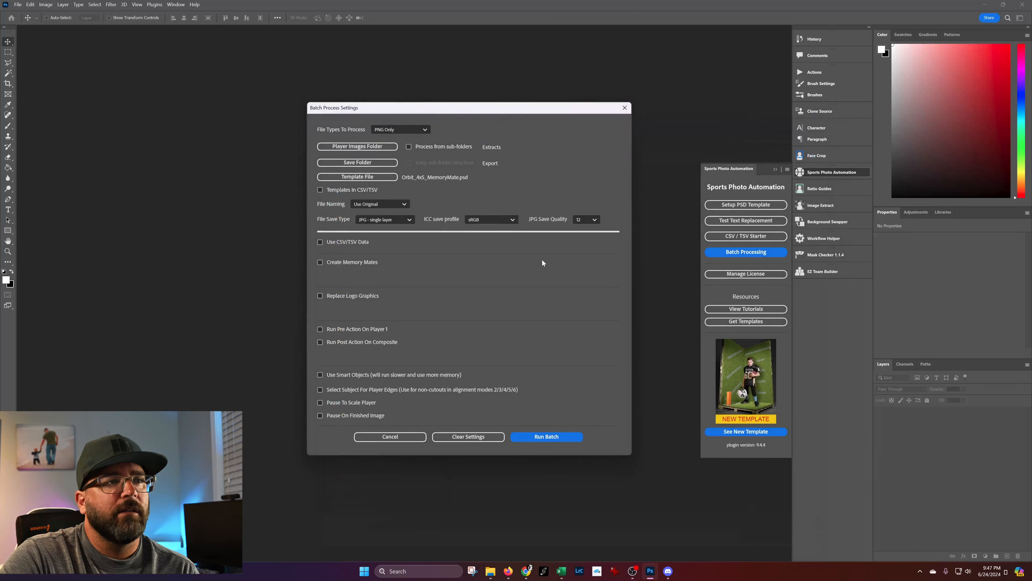
{"action": "left_click", "coordinate": [341, 190]}
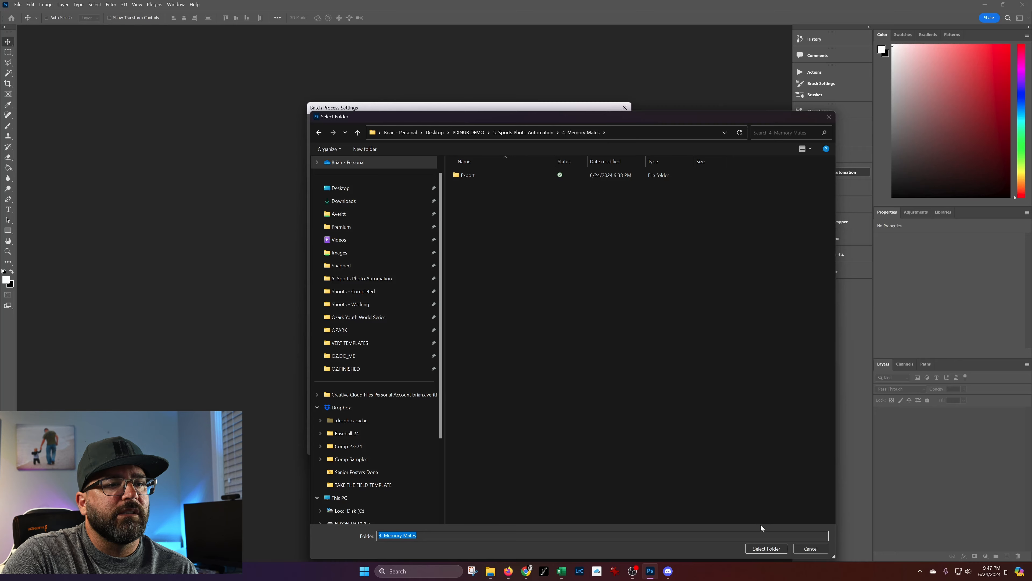
{"action": "left_click", "coordinate": [766, 548]}
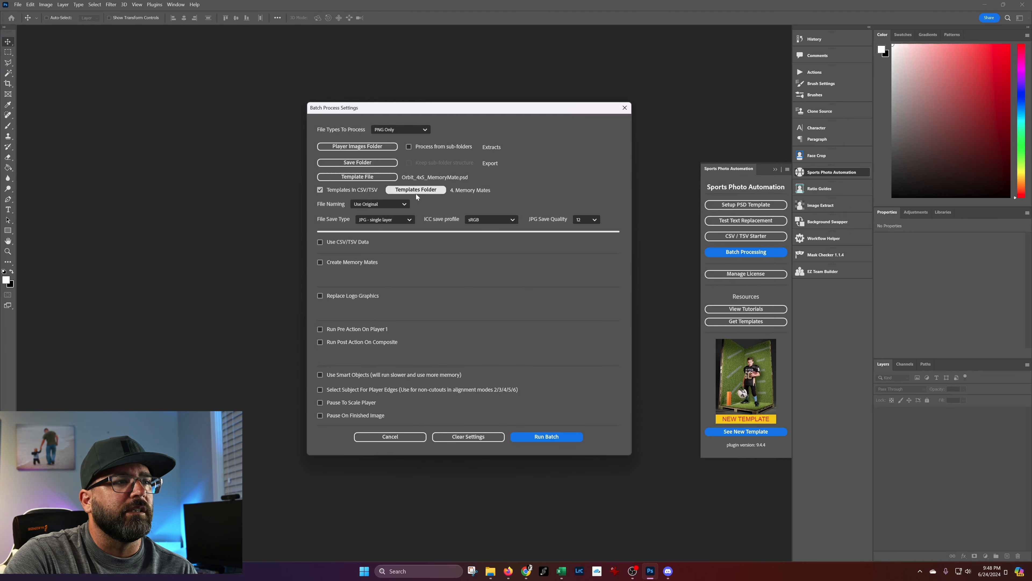
Enable the use of CSV/TSV data and load FULL-MM.csv from the 4. Memory Mates folder.
{"action": "left_click", "coordinate": [347, 243]}
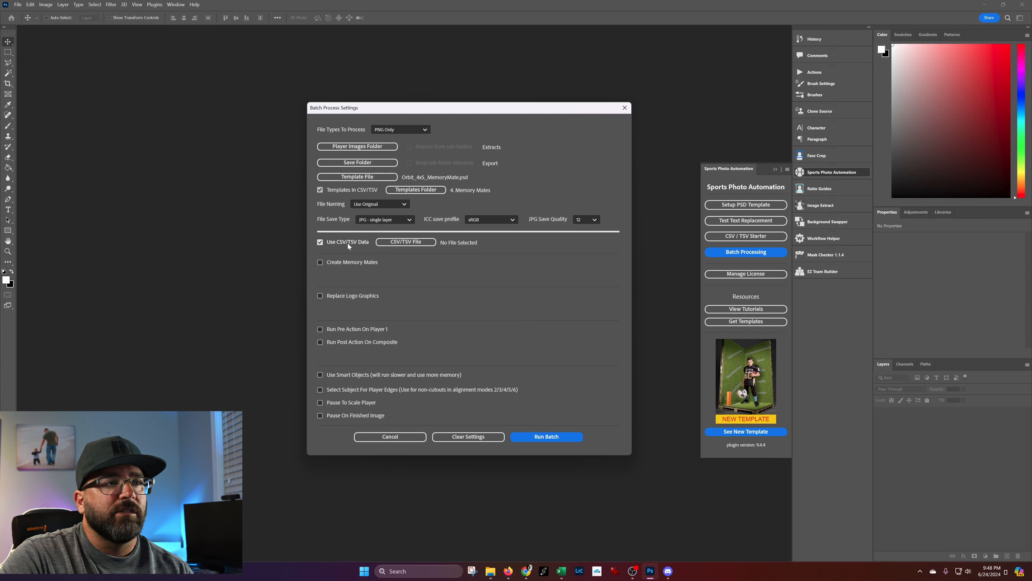
{"action": "left_click", "coordinate": [393, 243]}
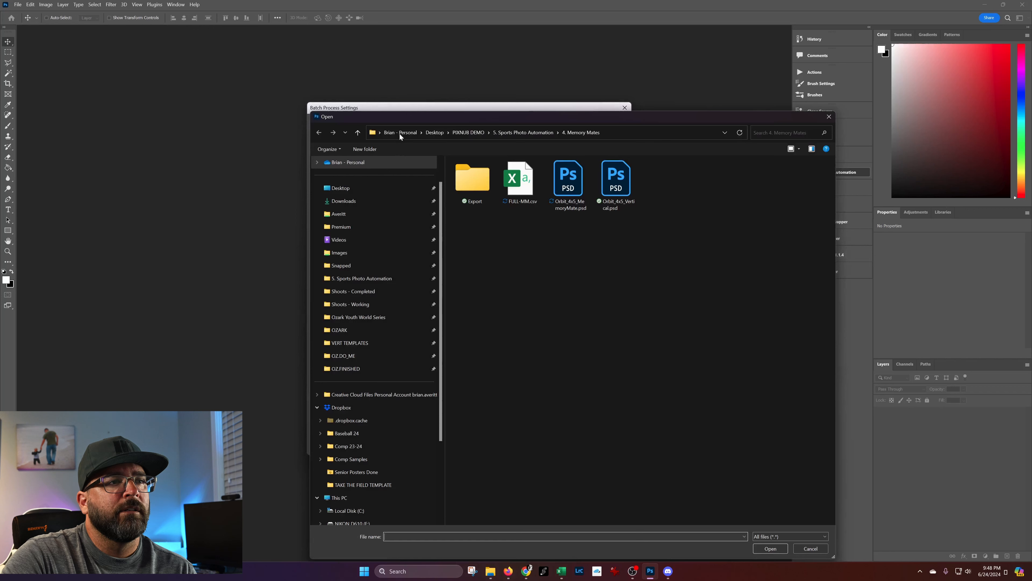
{"action": "left_click", "coordinate": [525, 177]}
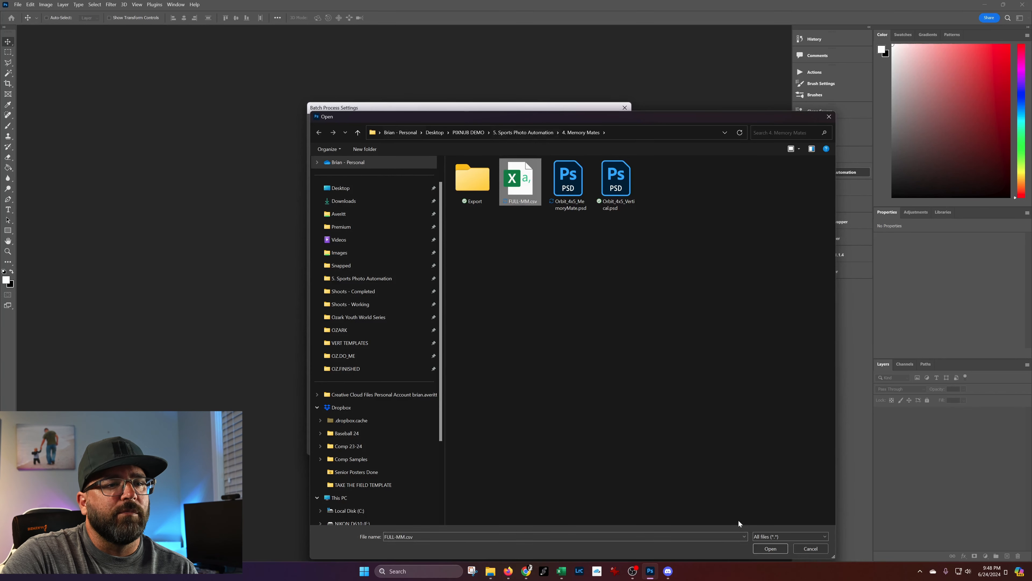
{"action": "left_click", "coordinate": [770, 549]}
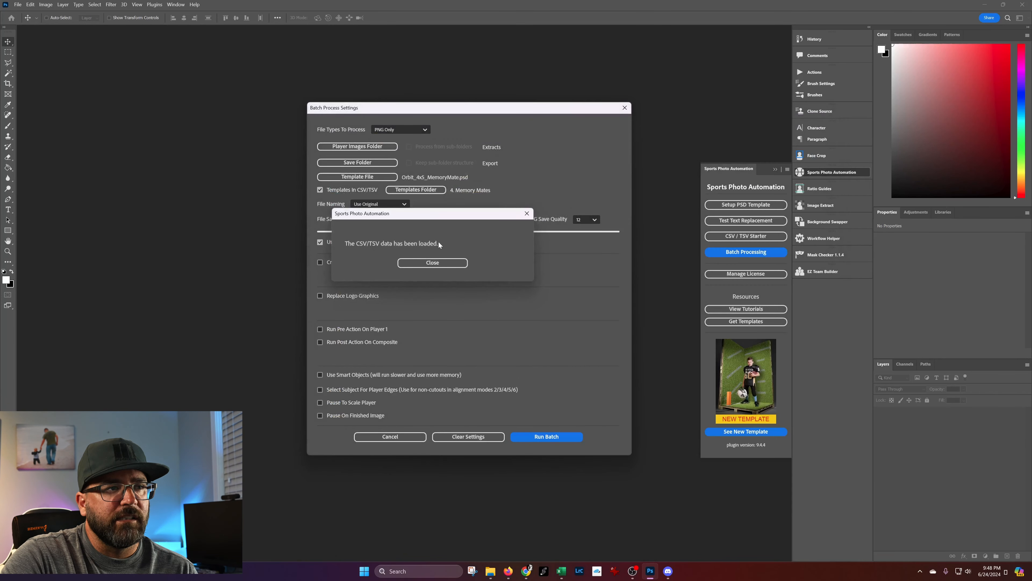
{"action": "left_click", "coordinate": [432, 263]}
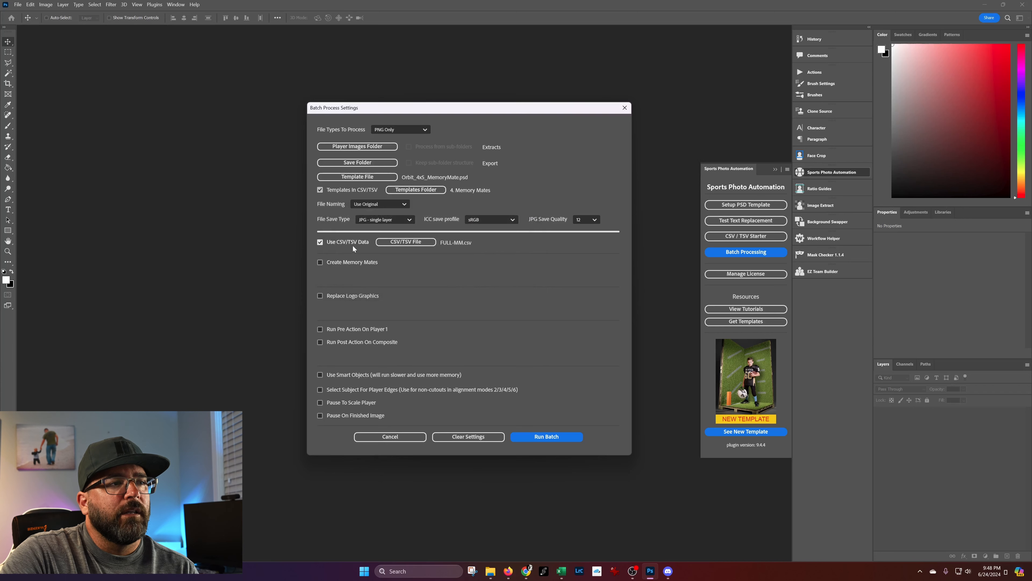
Enable Create Memory Mates, take the team images from the CSV/TSV file, and set the team images folder to Team Files.
{"action": "left_click", "coordinate": [359, 262]}
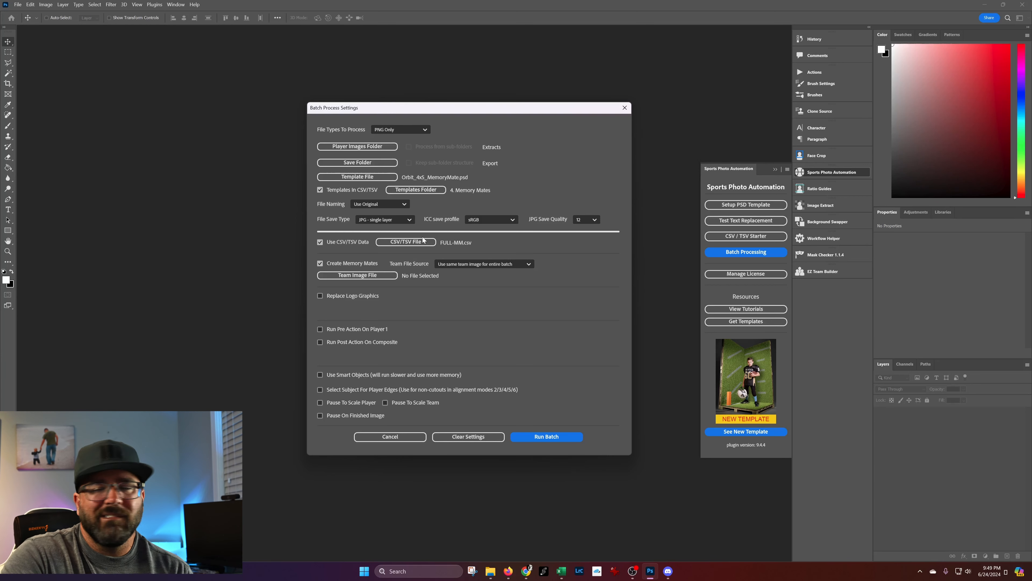
{"action": "left_click", "coordinate": [456, 264]}
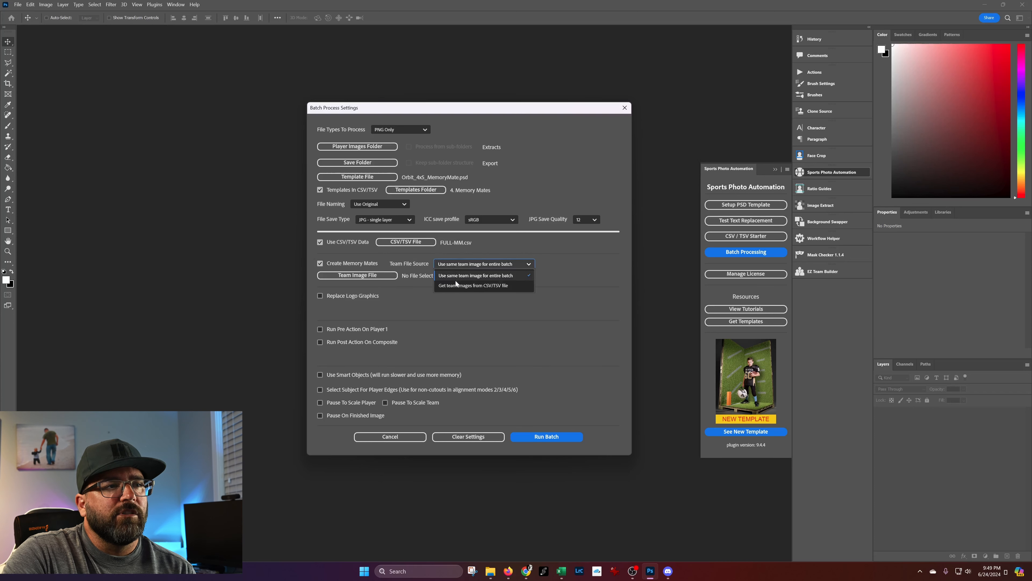
{"action": "left_click", "coordinate": [487, 287]}
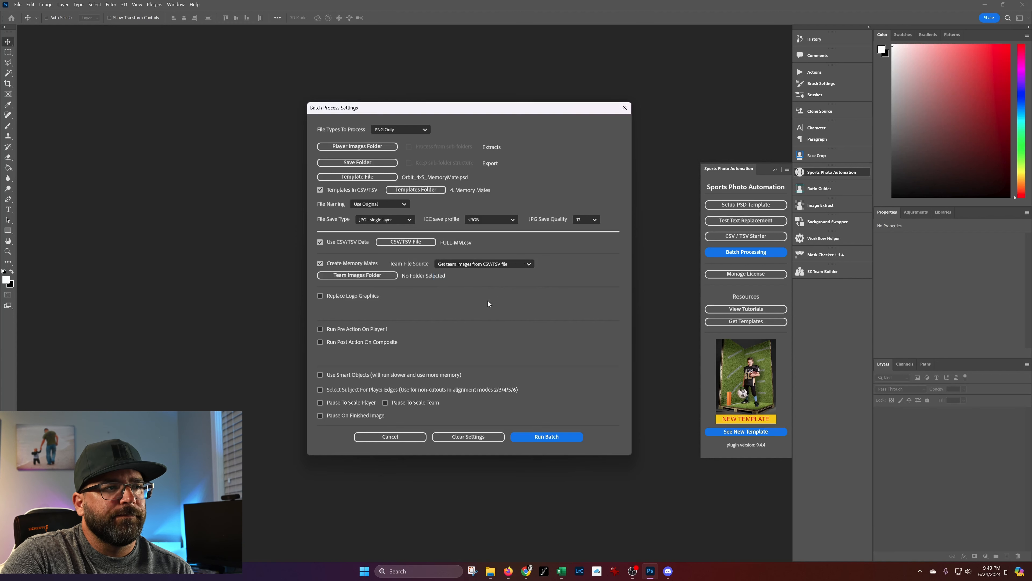
{"action": "left_click", "coordinate": [354, 276]}
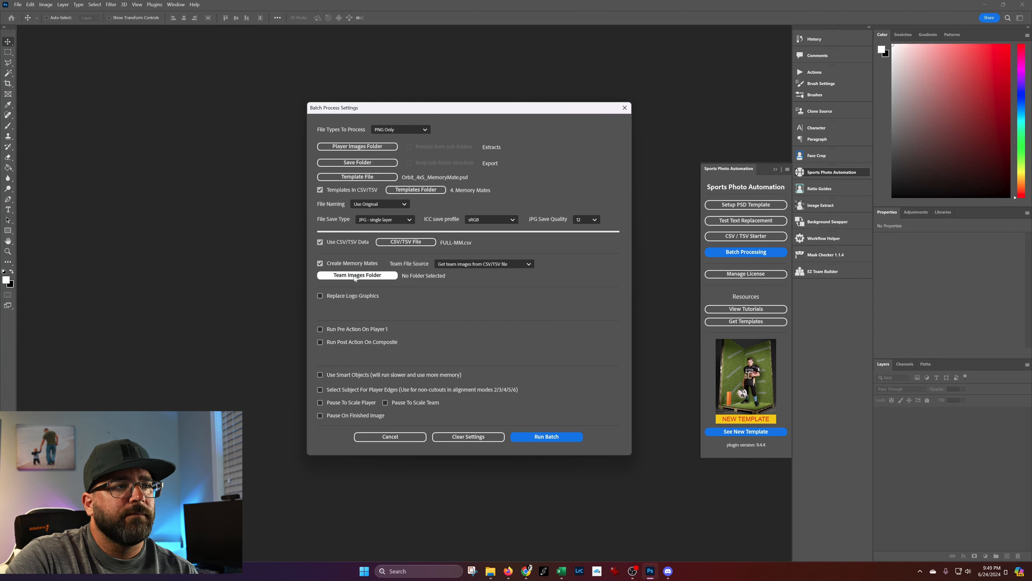
{"action": "left_click", "coordinate": [529, 132]}
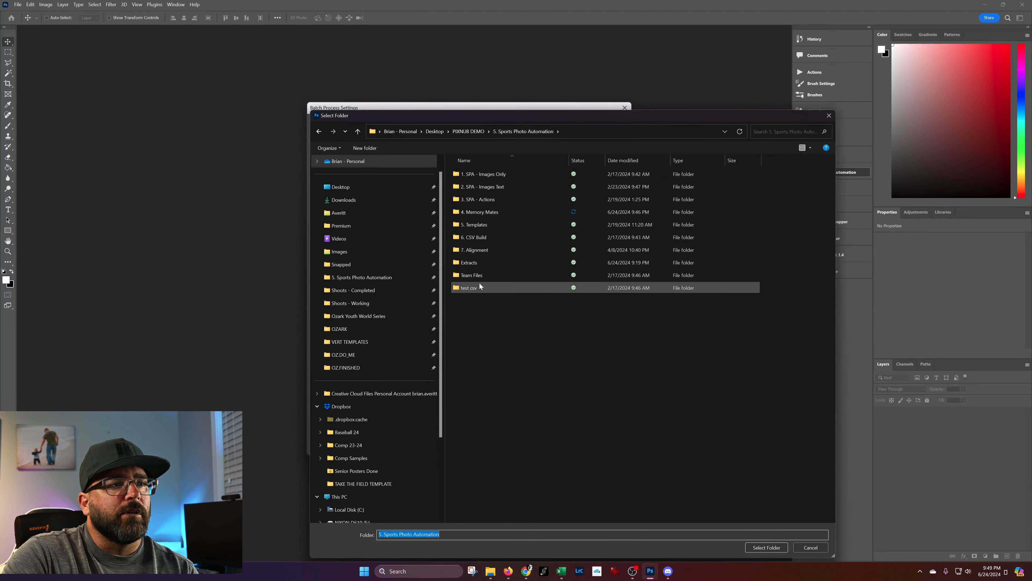
{"action": "left_click", "coordinate": [472, 276]}
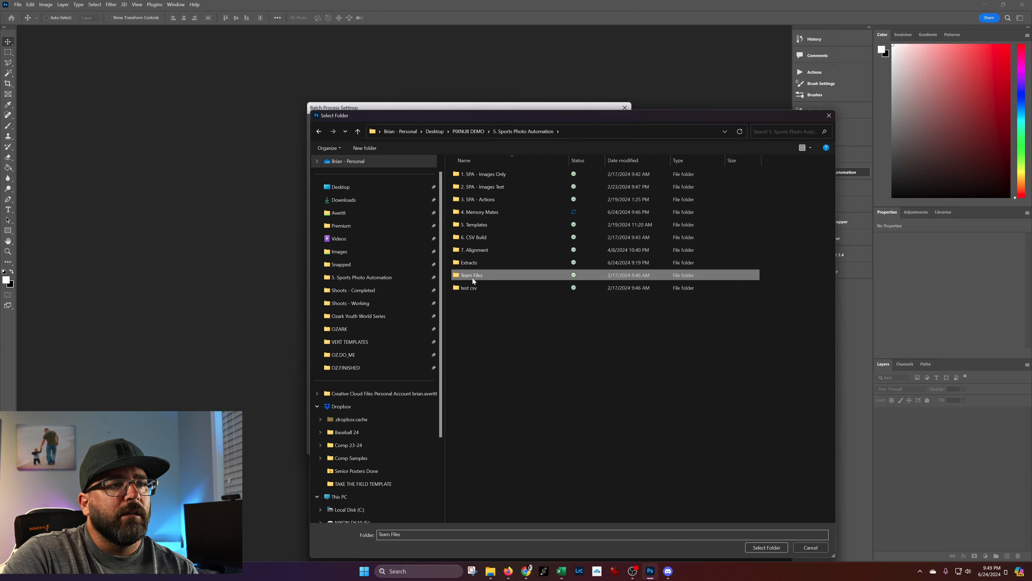
{"action": "double_click", "coordinate": [490, 274]}
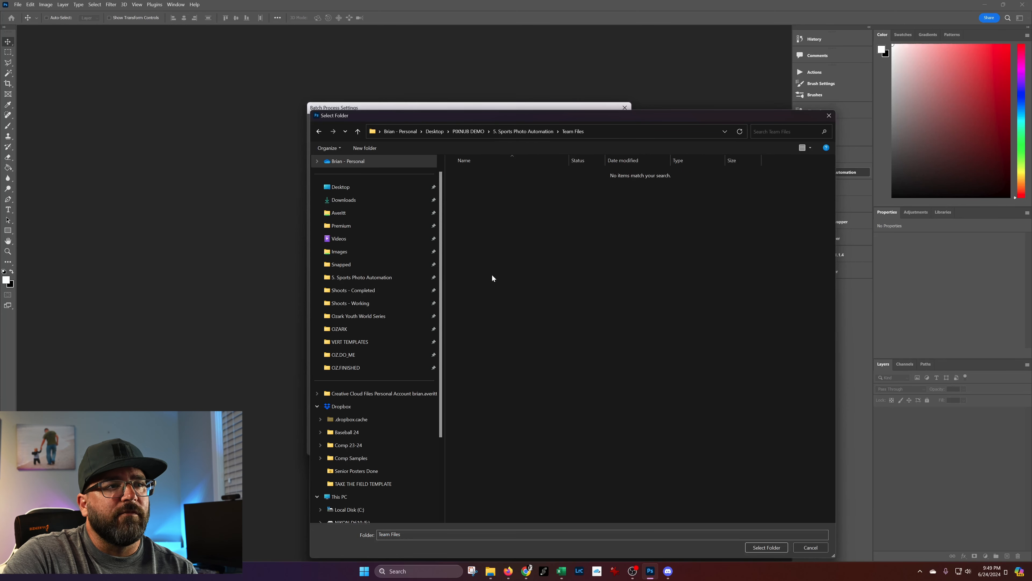
{"action": "left_click", "coordinate": [771, 547]}
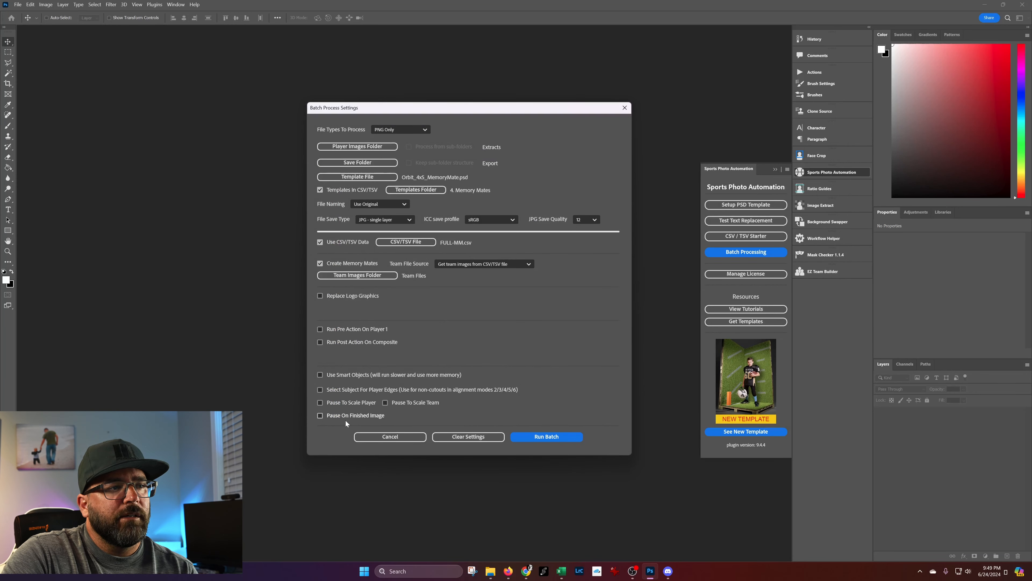
Enable Pause On Finished Image and run the batch.
{"action": "left_click", "coordinate": [353, 416]}
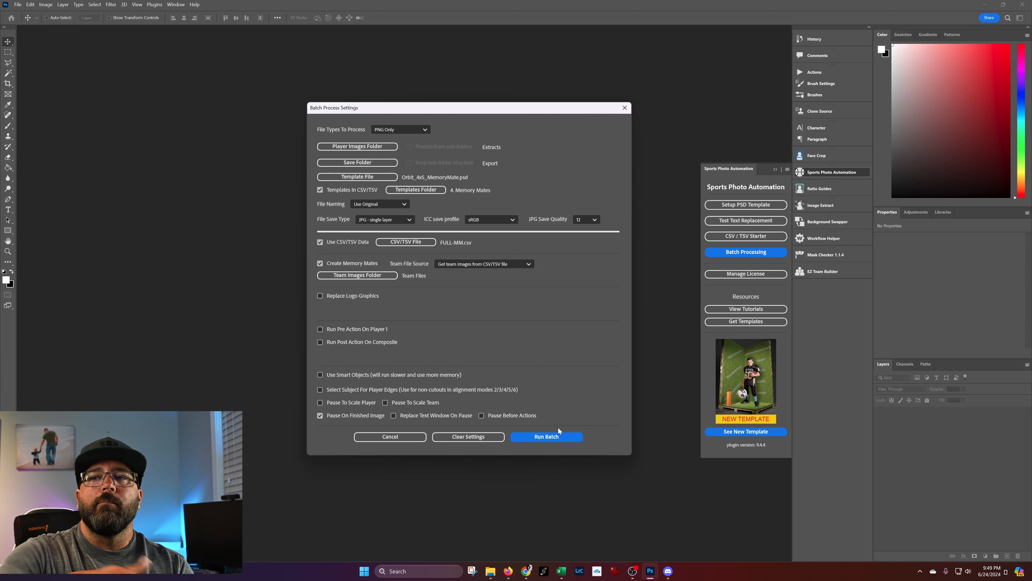
{"action": "left_click", "coordinate": [547, 436]}
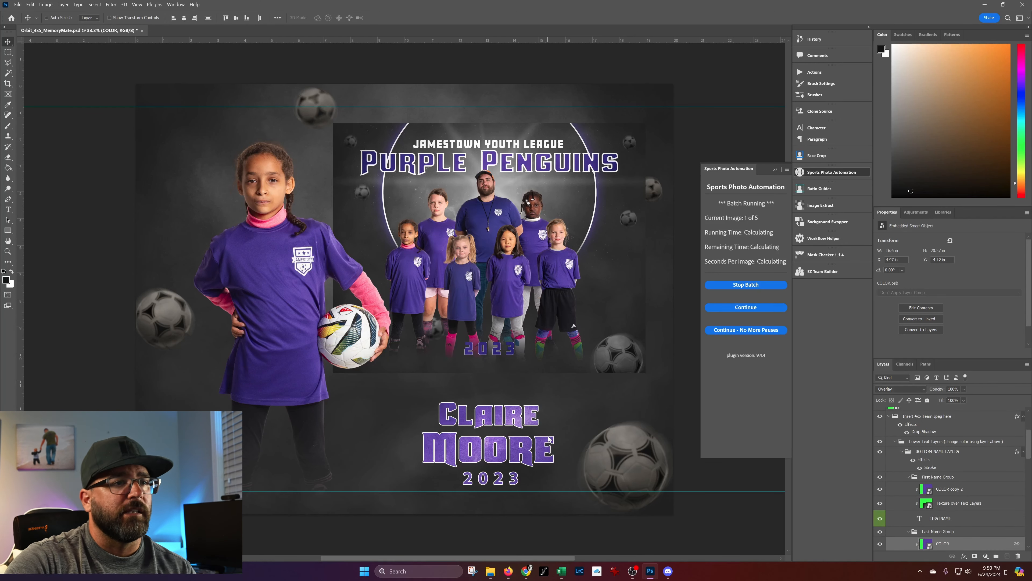
Continue the batch past the first finished image, run the remaining images without pauses, and dismiss the completion notice.
{"action": "left_click", "coordinate": [742, 307]}
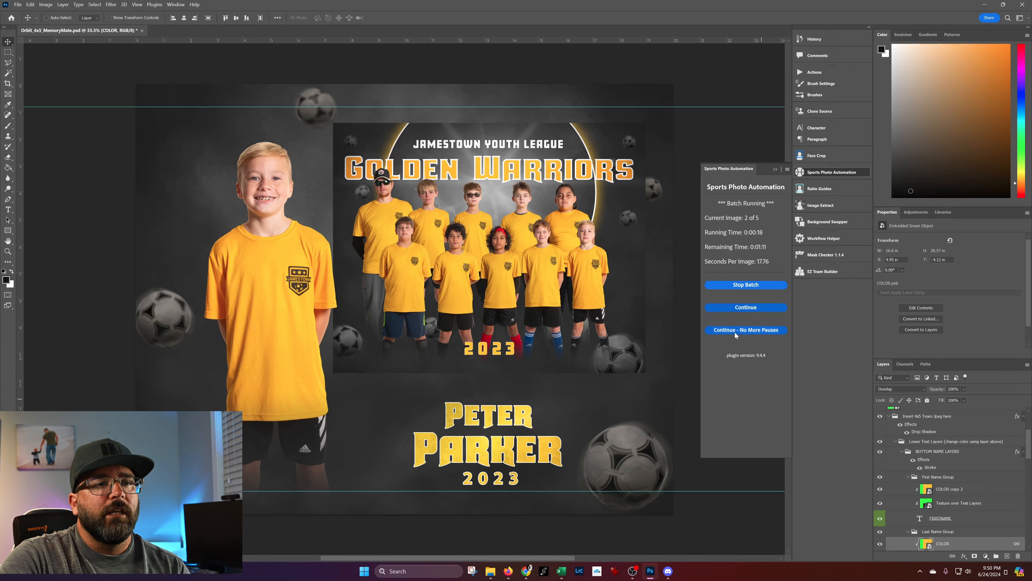
{"action": "left_click", "coordinate": [747, 330]}
{"action": "left_click", "coordinate": [358, 328]}
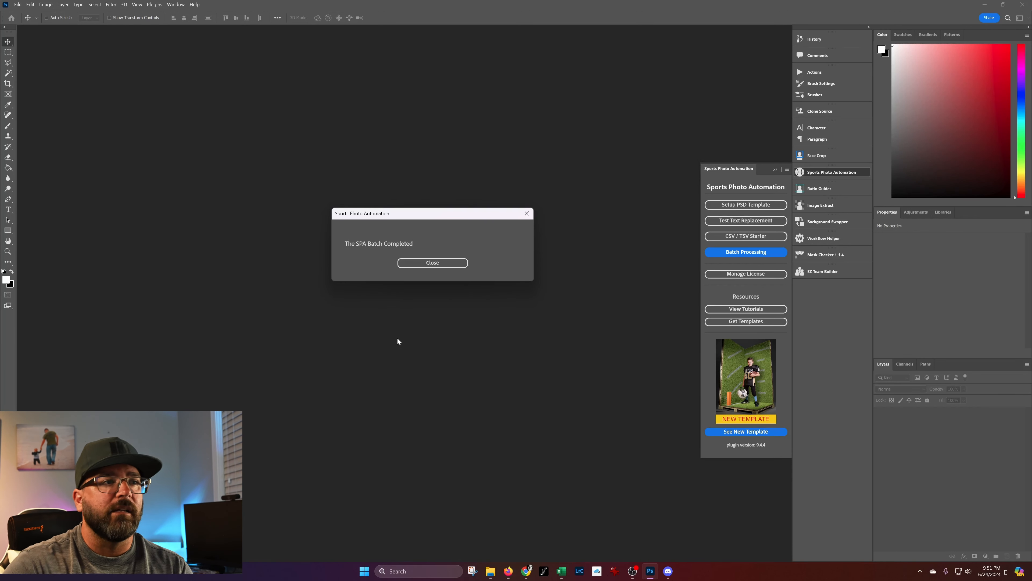
{"action": "left_click", "coordinate": [437, 266]}
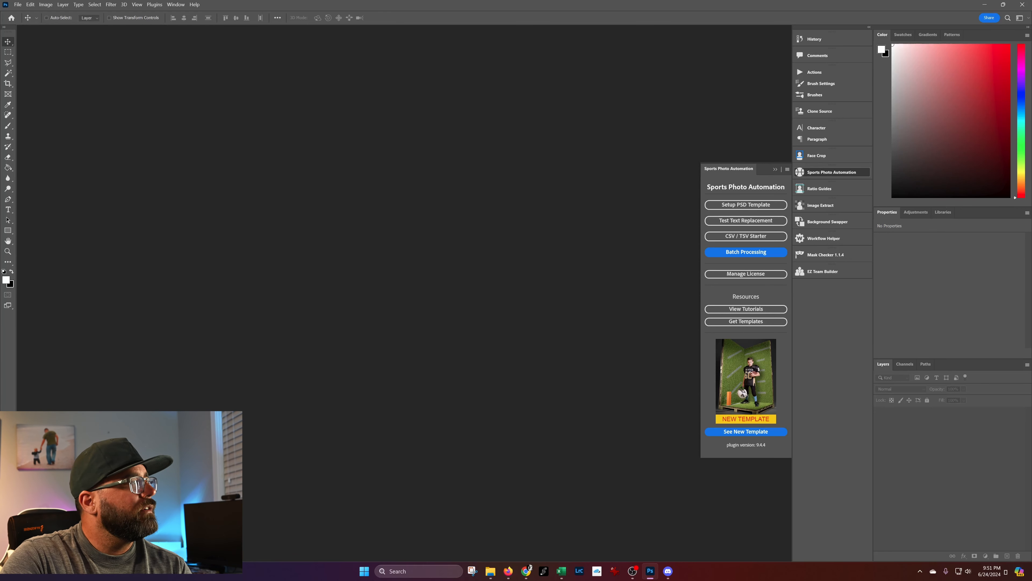
Switch to the Export folder of 4. Memory Mates in File Explorer and display its files with larger thumbnails.
{"action": "mouse_move", "coordinate": [494, 571]}
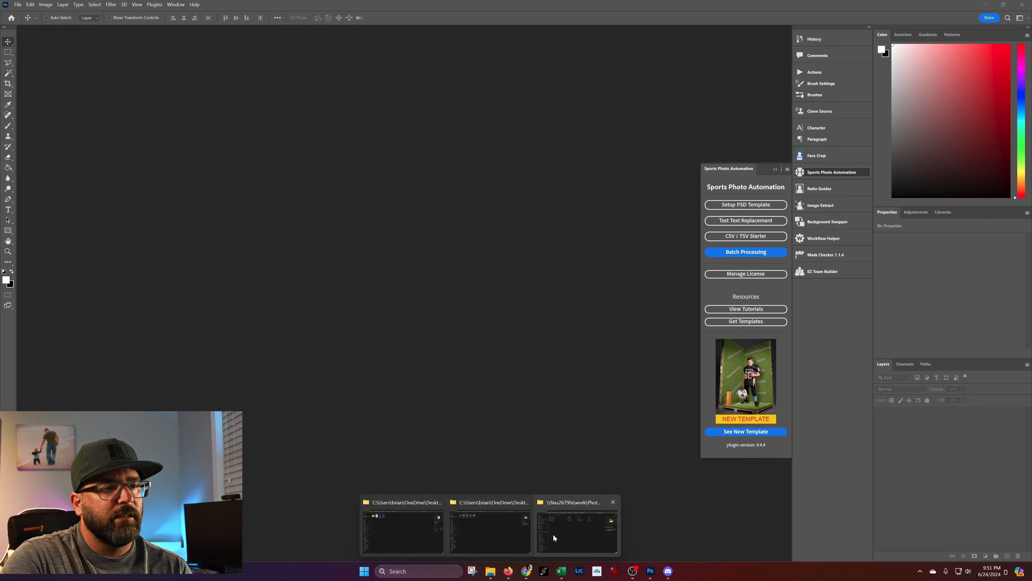
{"action": "mouse_move", "coordinate": [553, 534]}
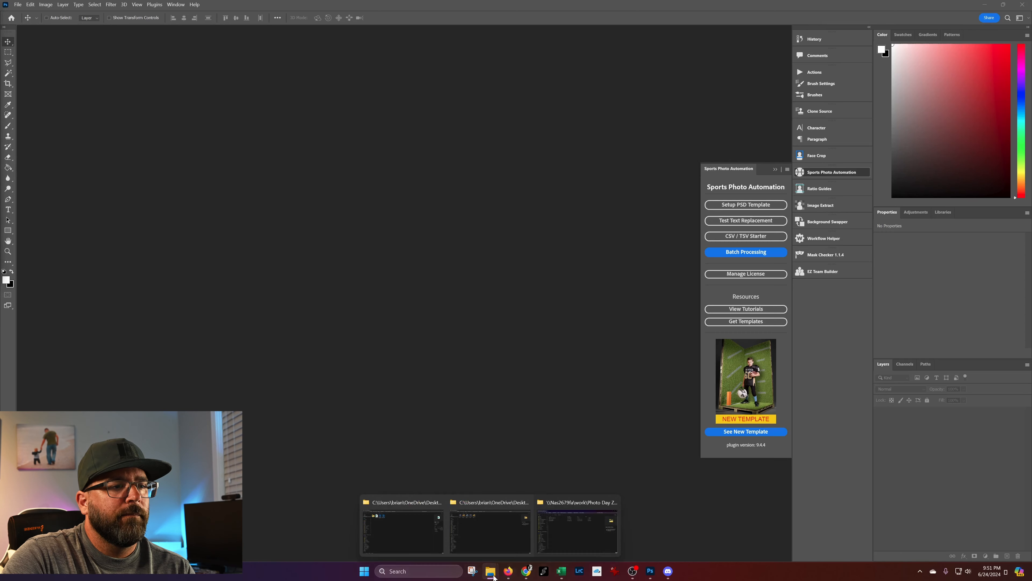
{"action": "left_click", "coordinate": [490, 535]}
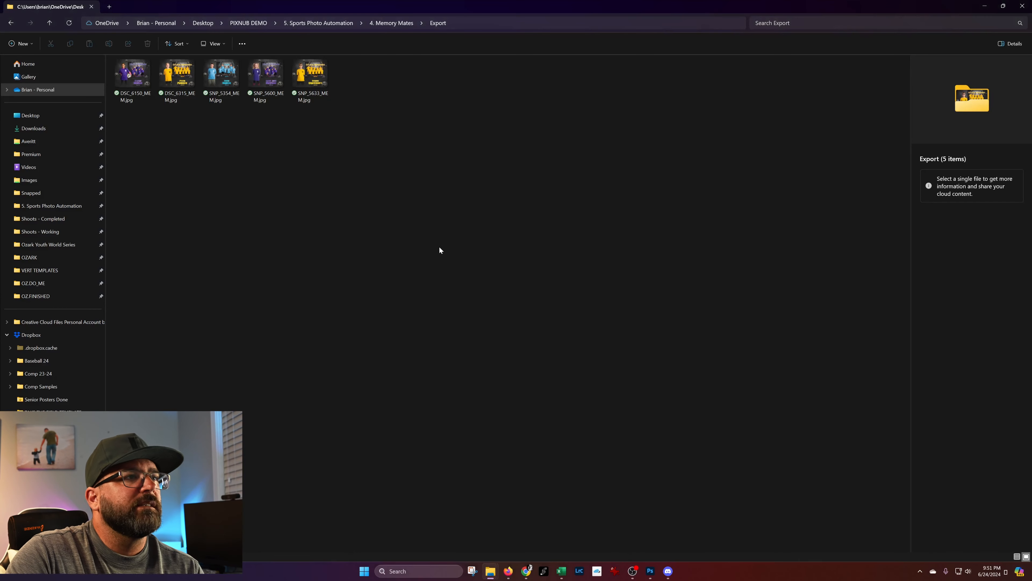
{"action": "right_click", "coordinate": [248, 168]}
{"action": "mouse_move", "coordinate": [289, 175]}
{"action": "left_click", "coordinate": [412, 179]}
Open DSC_6150_MEM.jpg, review the exported memory mates through SNP_5633_MEM.jpg, and close the image viewer.
{"action": "left_click", "coordinate": [162, 105]}
{"action": "double_click", "coordinate": [163, 105]}
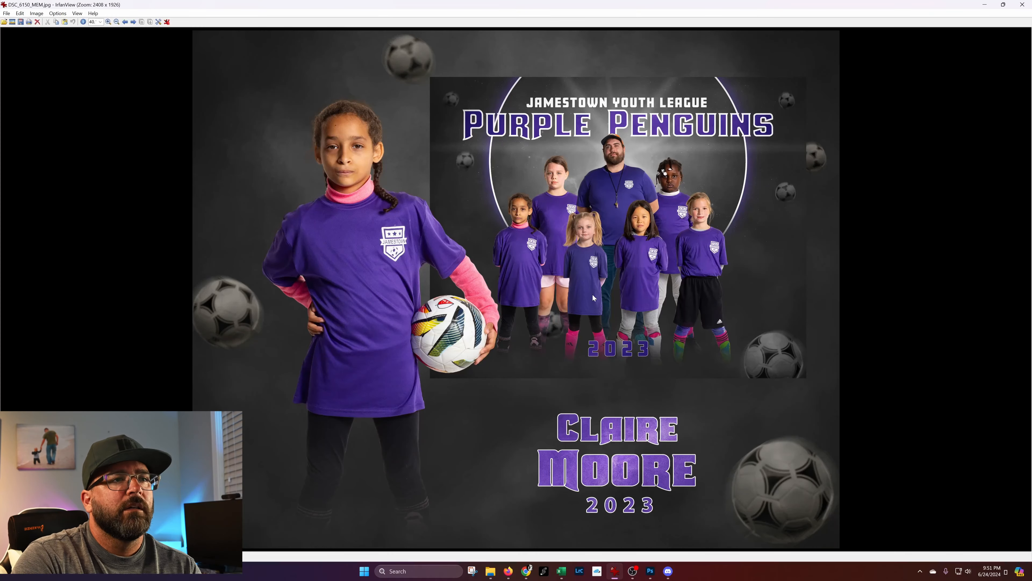
{"action": "key", "text": "Right"}
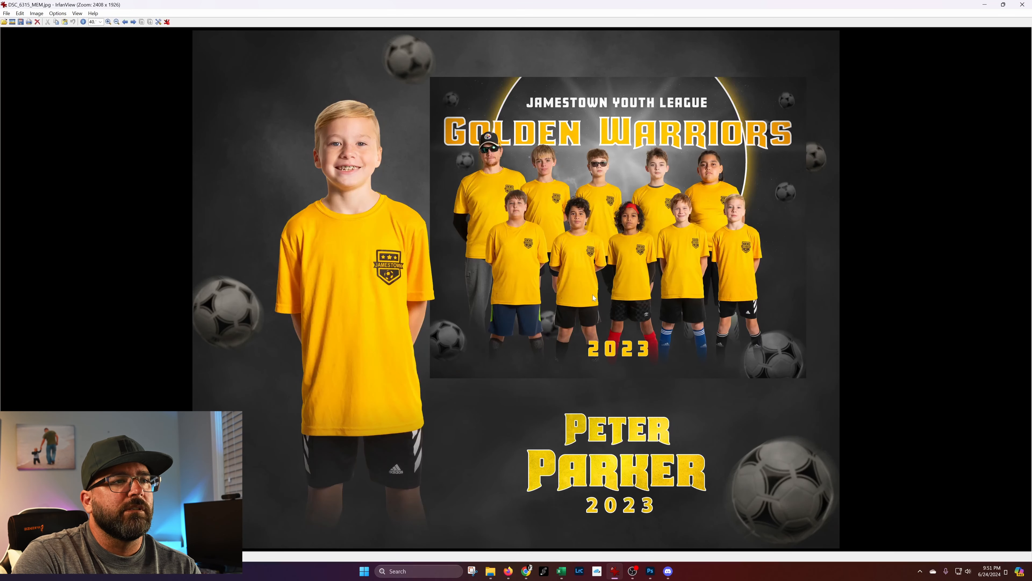
{"action": "key", "text": "Right"}
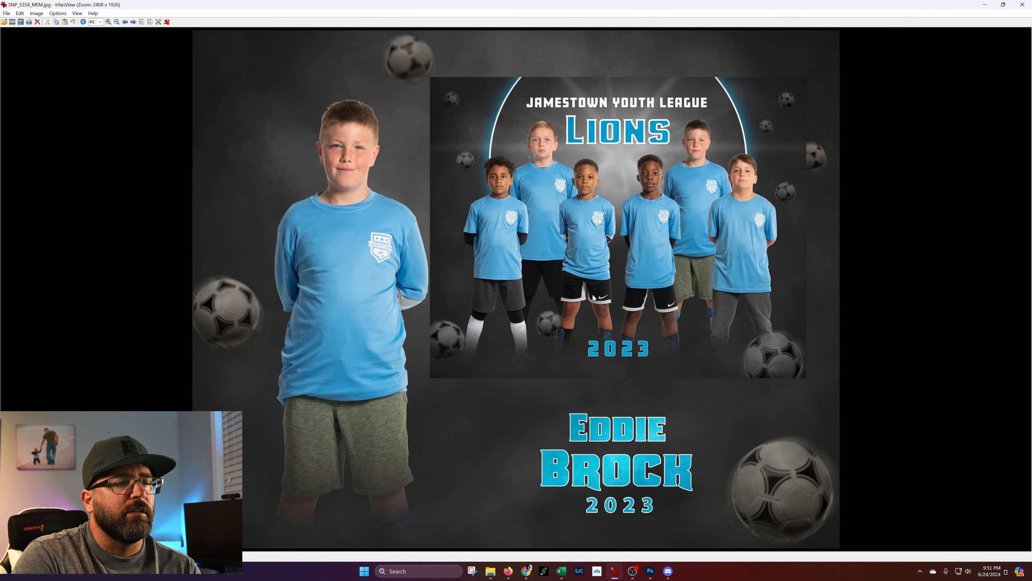
{"action": "key", "text": "Right"}
{"action": "key", "text": "Right"}
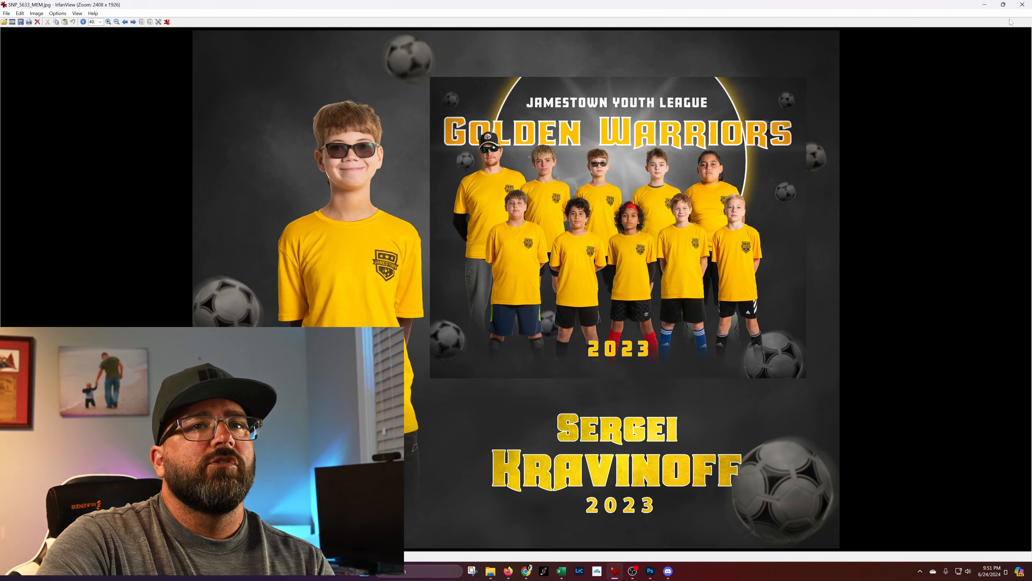
{"action": "left_click", "coordinate": [1022, 4]}
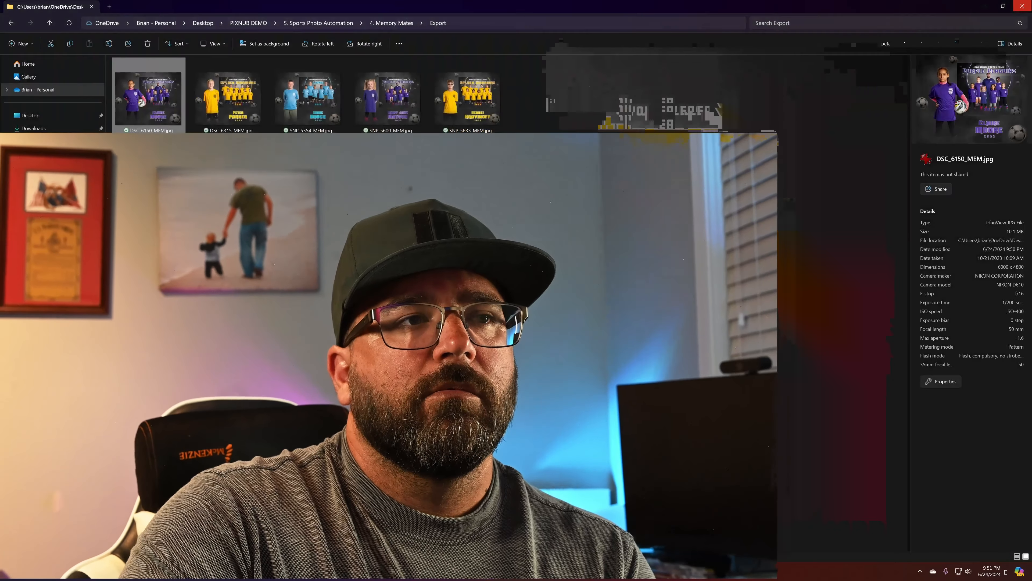